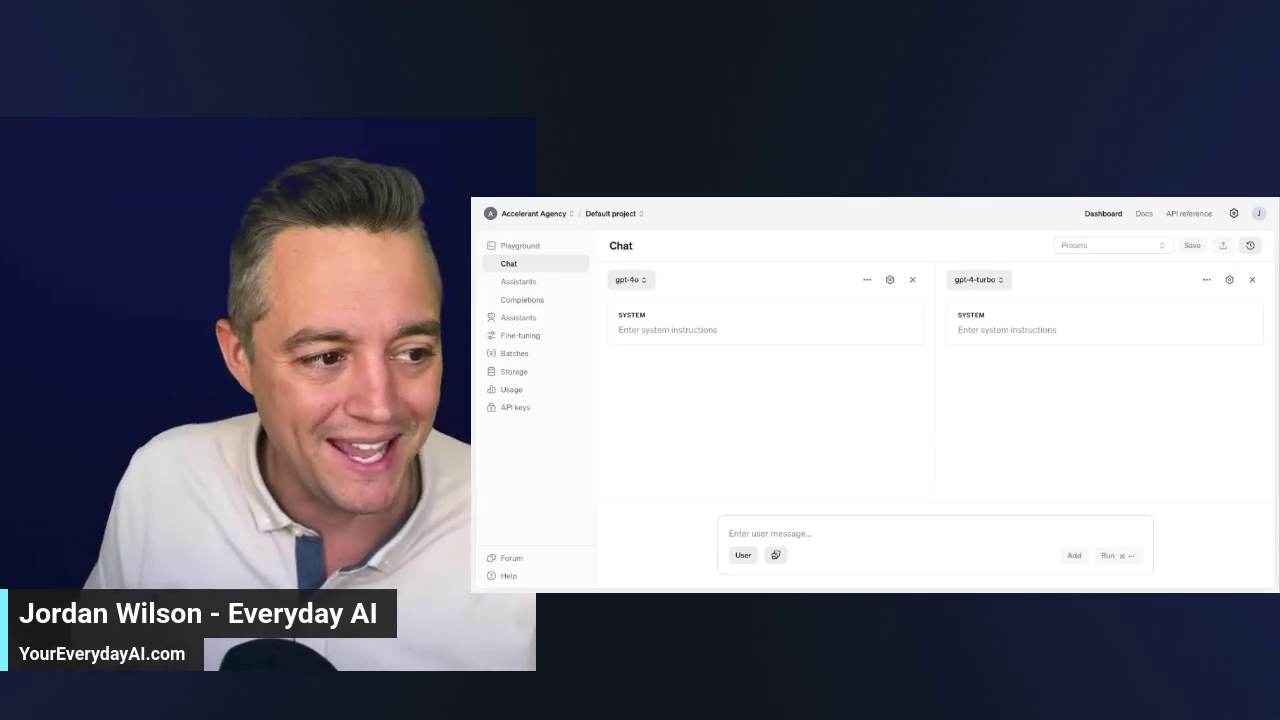
Step: Exit comparison mode to a single gpt-4o chat showing temperature 1 and 256 maximum tokens
{"action": "left_click", "coordinate": [680, 329]}
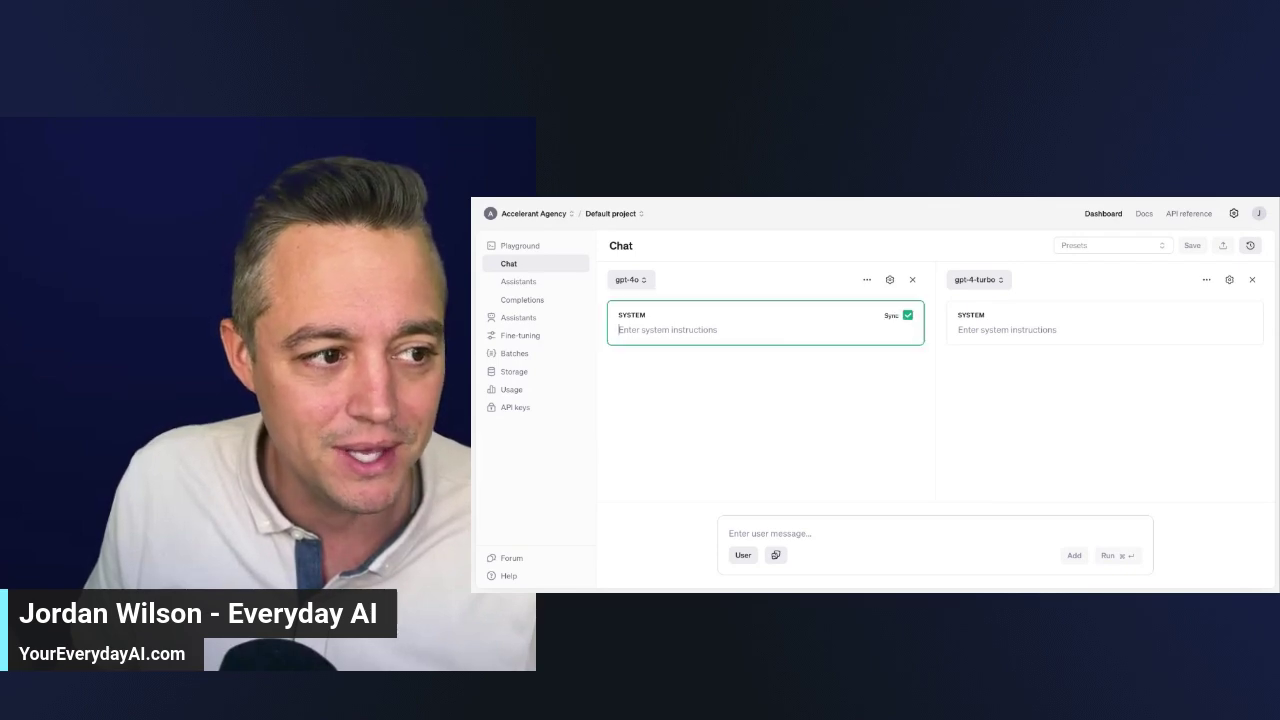
{"action": "key", "text": "ctrl+Tab"}
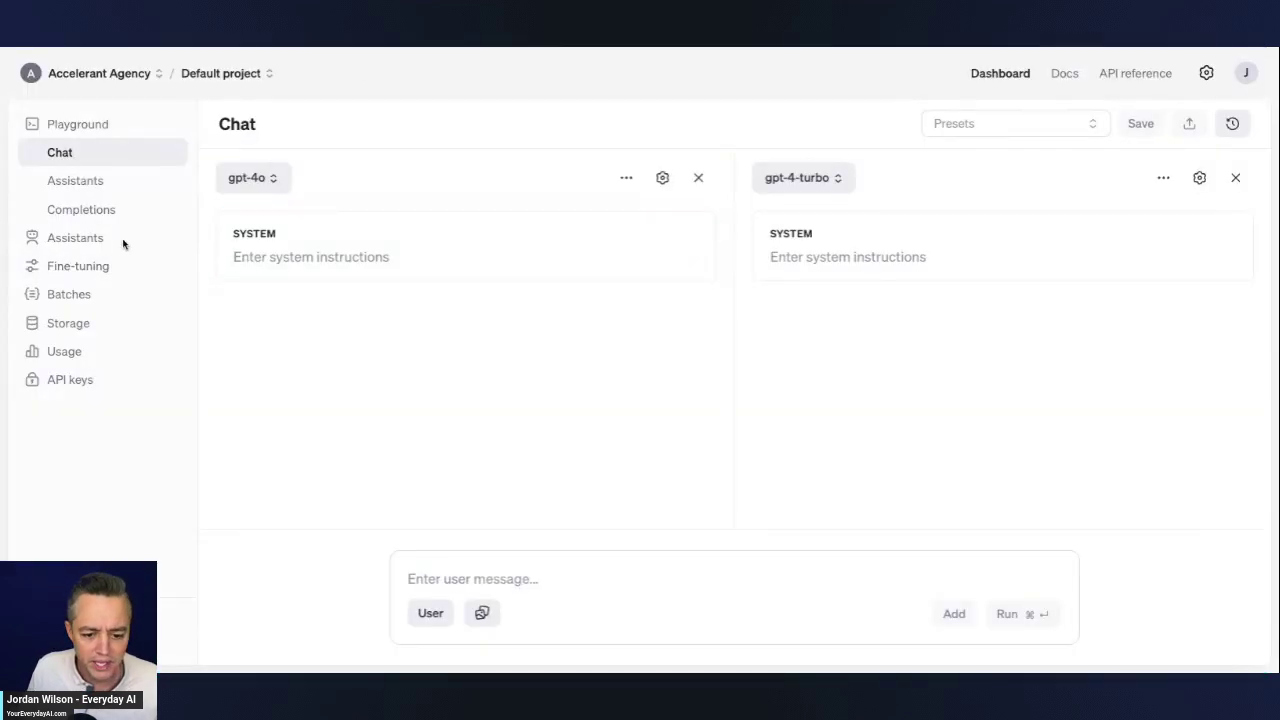
{"action": "left_click", "coordinate": [689, 236]}
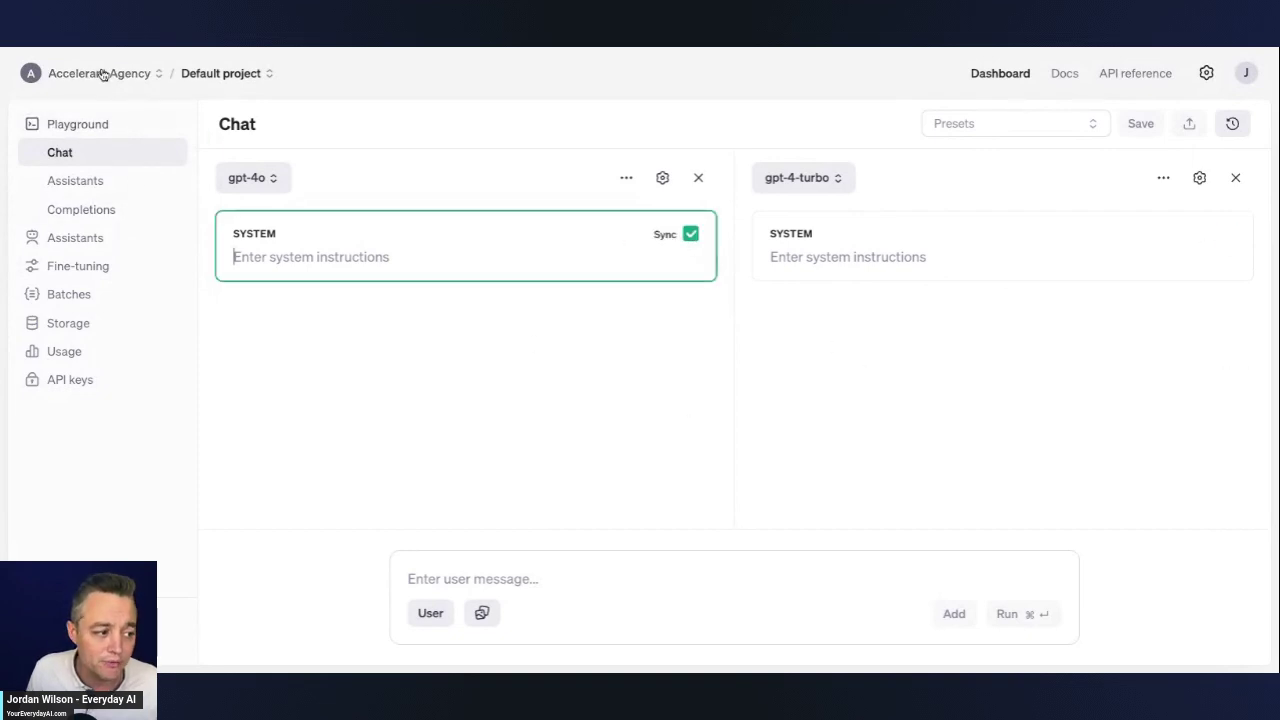
{"action": "left_click", "coordinate": [124, 47]}
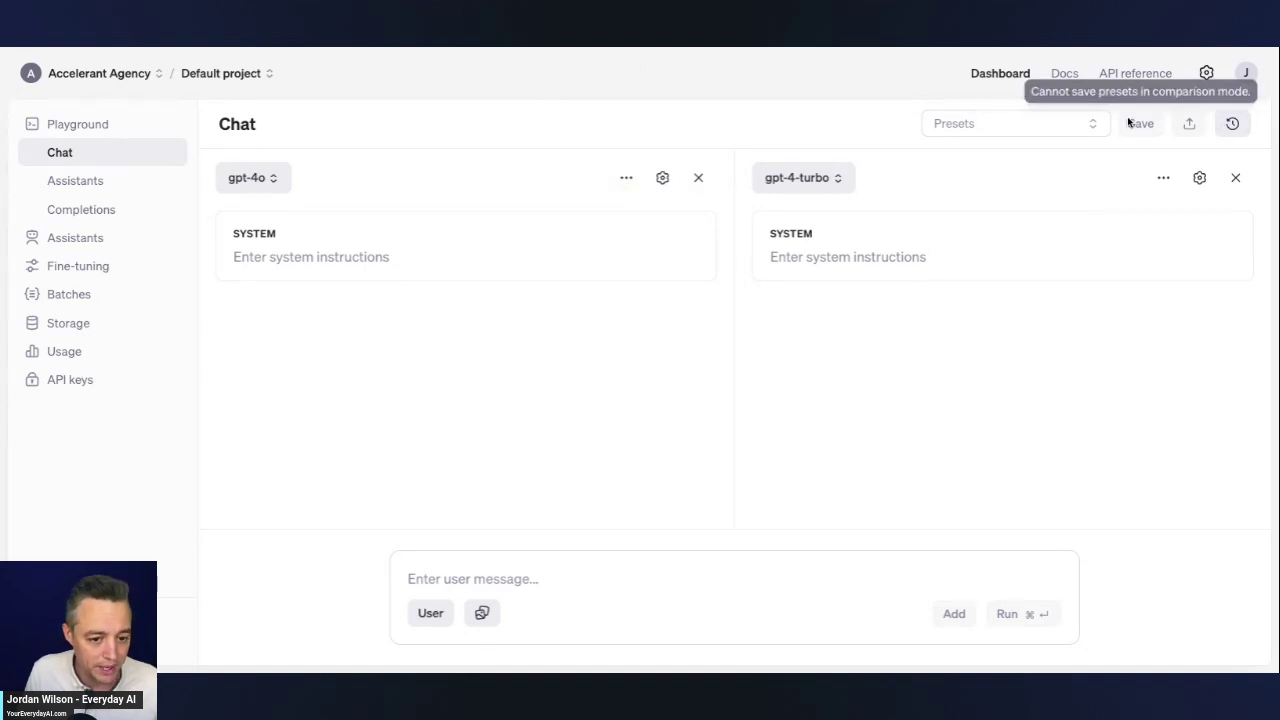
{"action": "left_click", "coordinate": [1065, 73]}
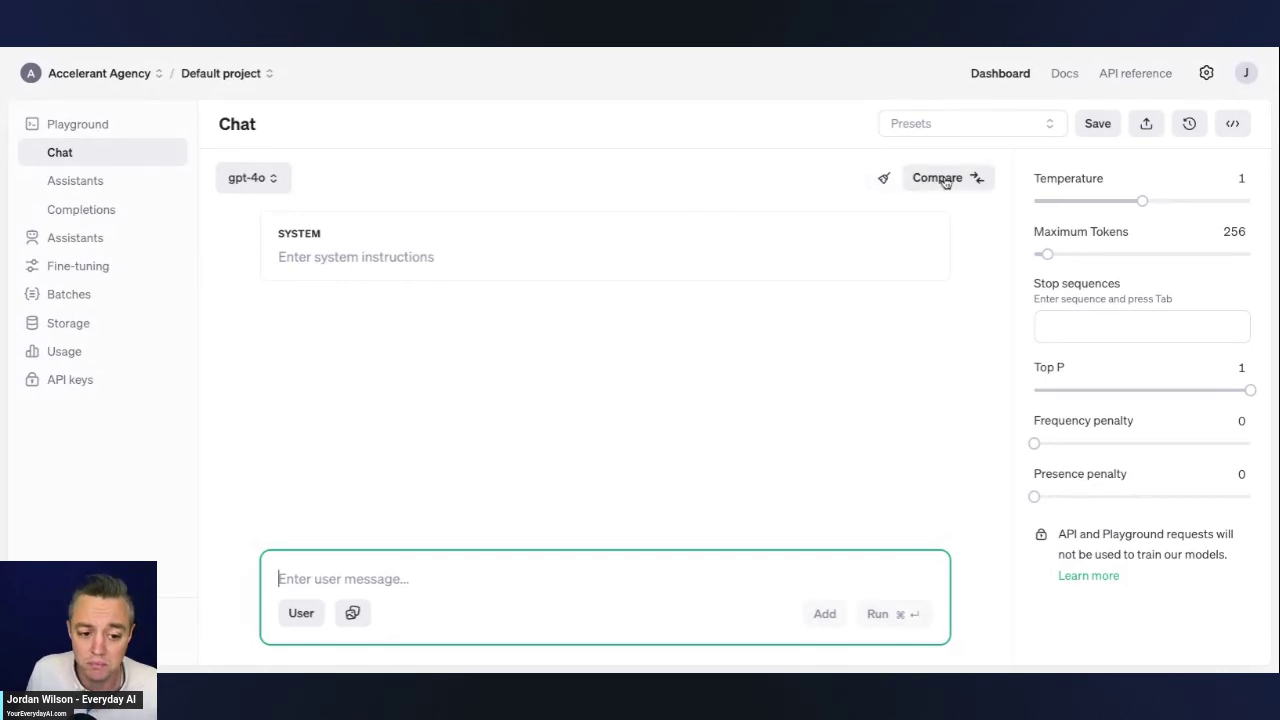
Step: Enter Compare view with gpt-4-turbo in the left panel and gpt-4o on the right
{"action": "left_click", "coordinate": [945, 180]}
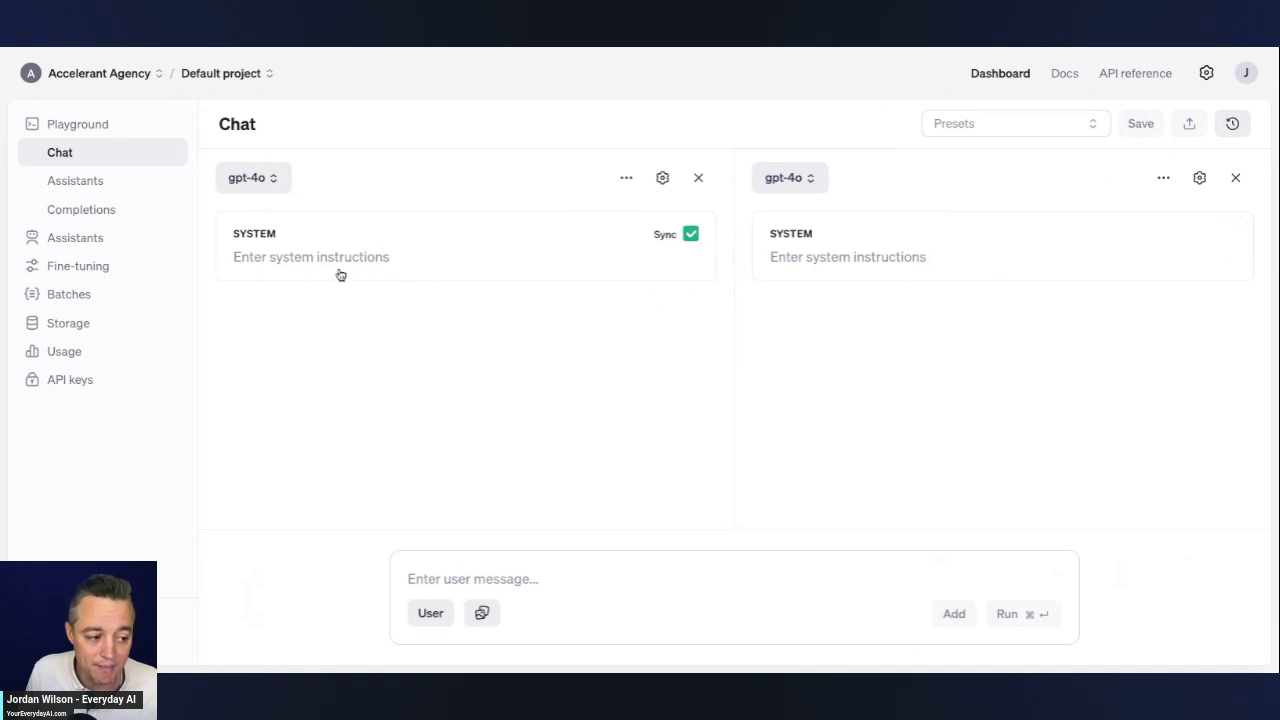
{"action": "left_click", "coordinate": [731, 580]}
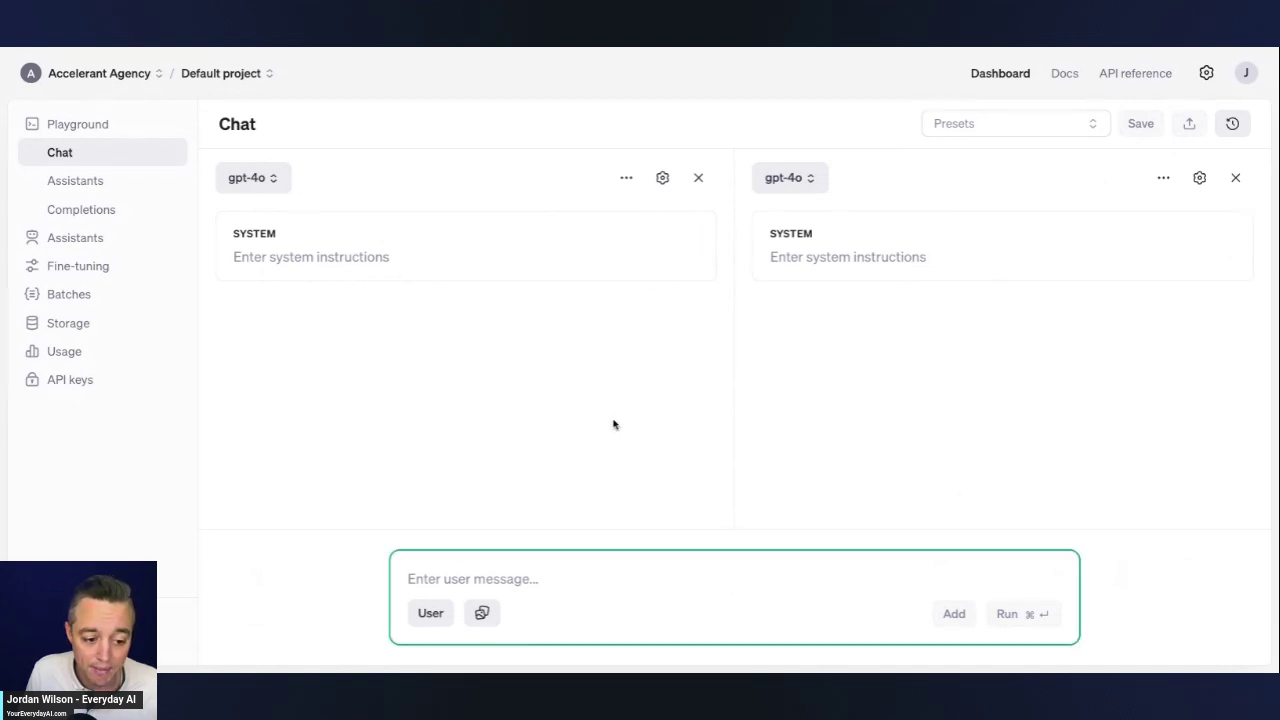
{"action": "left_click", "coordinate": [270, 182]}
{"action": "left_click", "coordinate": [260, 268]}
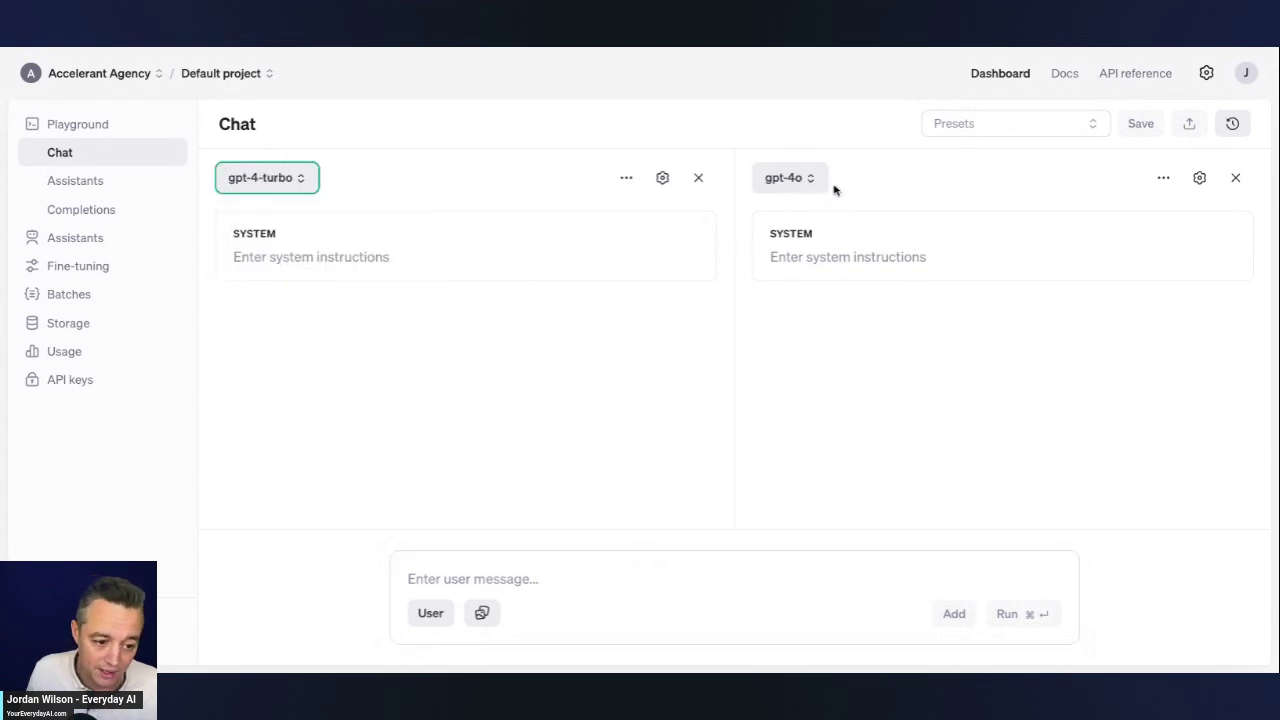
{"action": "left_click", "coordinate": [715, 586]}
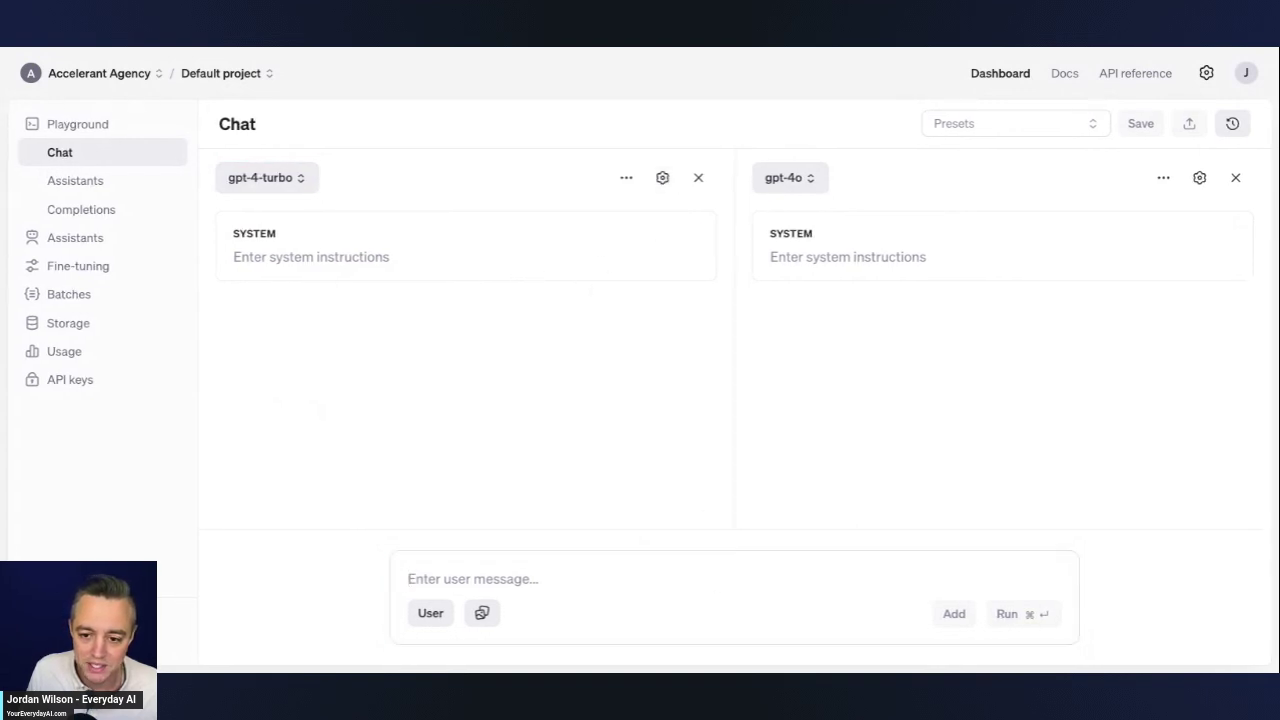
Step: Paste the SEO outline prompt on Chicago's top 5 places and run it on both models
{"action": "left_click", "coordinate": [408, 578]}
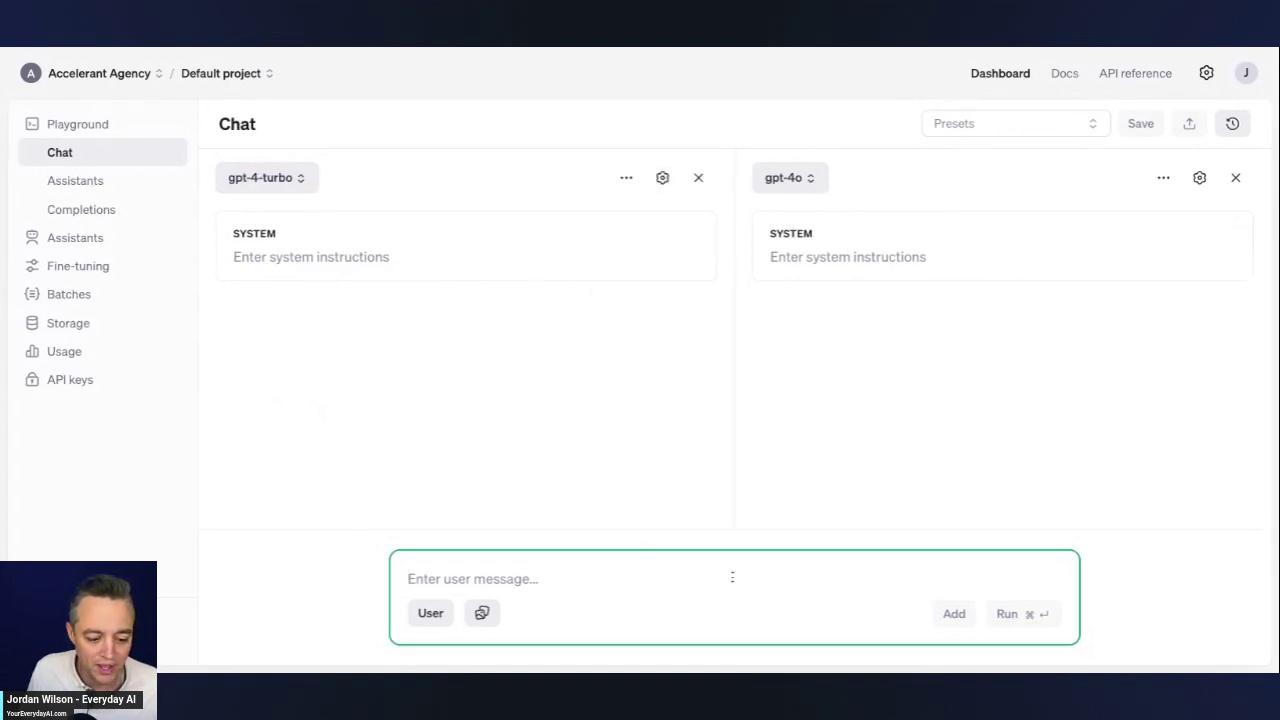
{"action": "type", "text": "Please create a detailed SEO outline for a blog post about the top 5 places to visit in Chicago."}
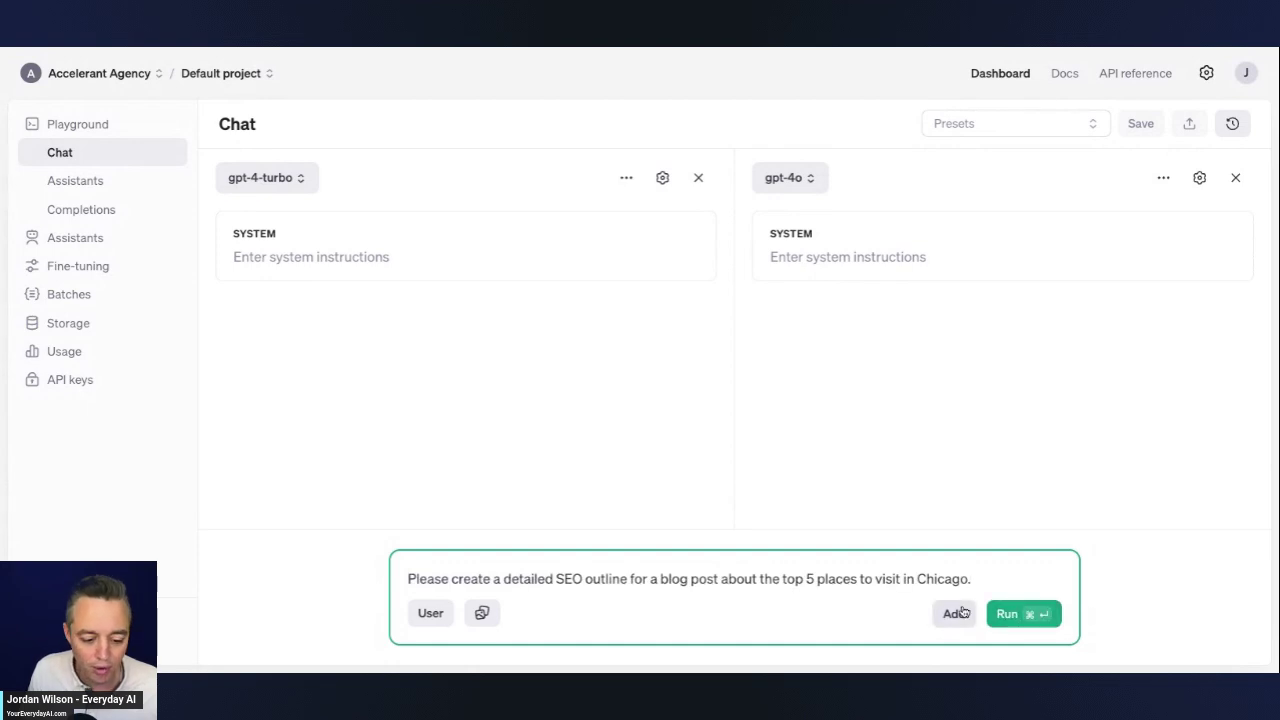
{"action": "left_click", "coordinate": [1016, 614]}
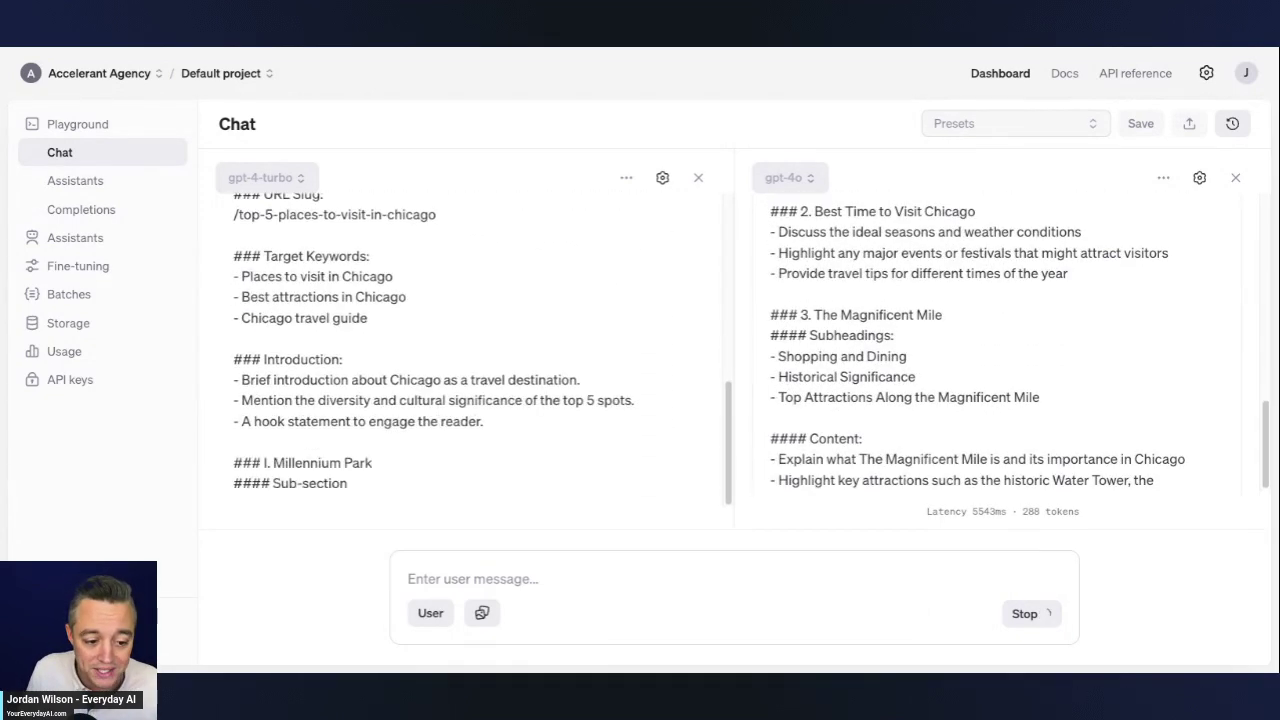
Step: Scroll through the gpt-4-turbo and gpt-4o Chicago SEO outlines to compare them
{"action": "scroll", "coordinate": [1000, 350], "scroll_direction": "up", "scroll_amount": 10}
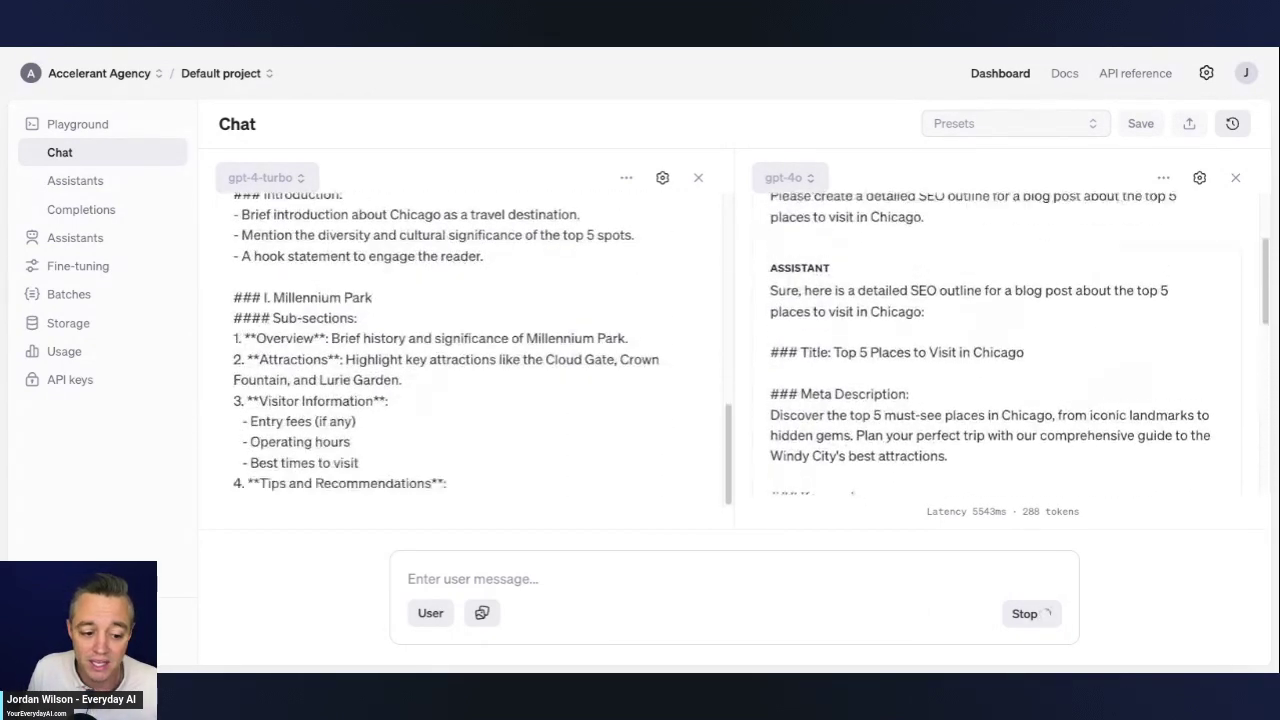
{"action": "scroll", "coordinate": [429, 457], "scroll_direction": "up", "scroll_amount": 3}
{"action": "scroll", "coordinate": [429, 457], "scroll_direction": "up", "scroll_amount": 2}
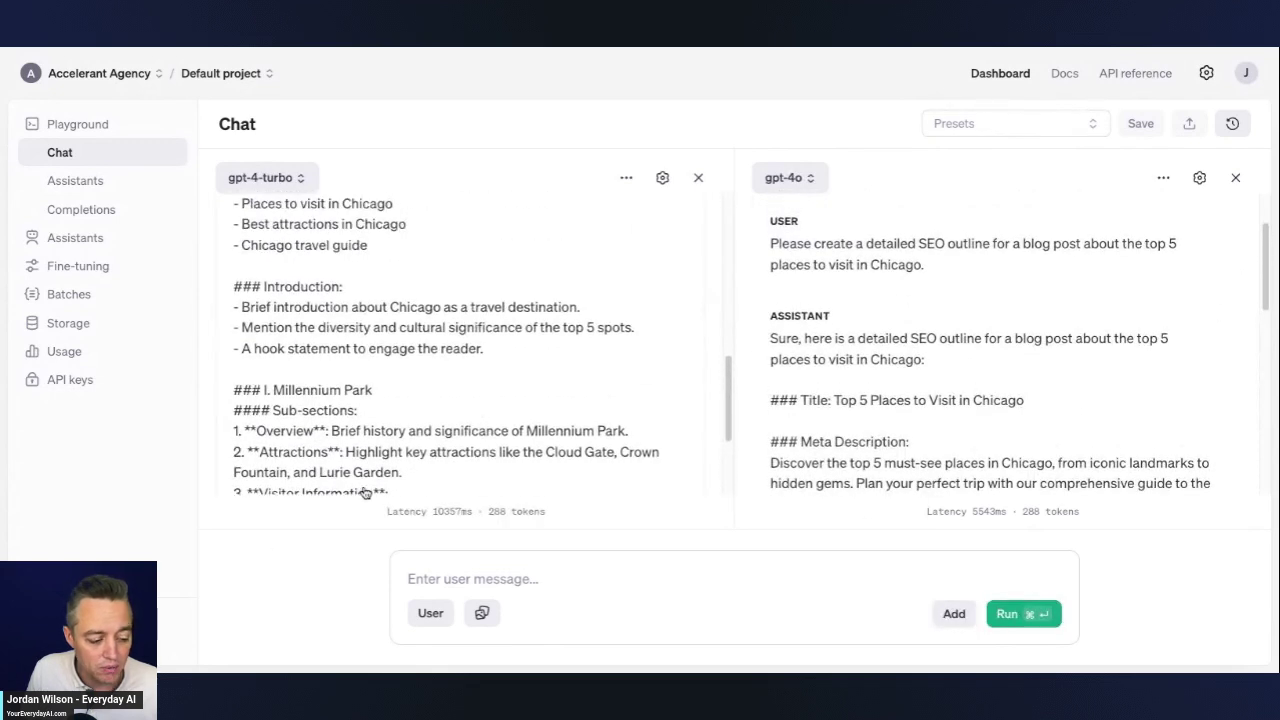
{"action": "left_click", "coordinate": [33, 75]}
{"action": "left_click", "coordinate": [33, 75]}
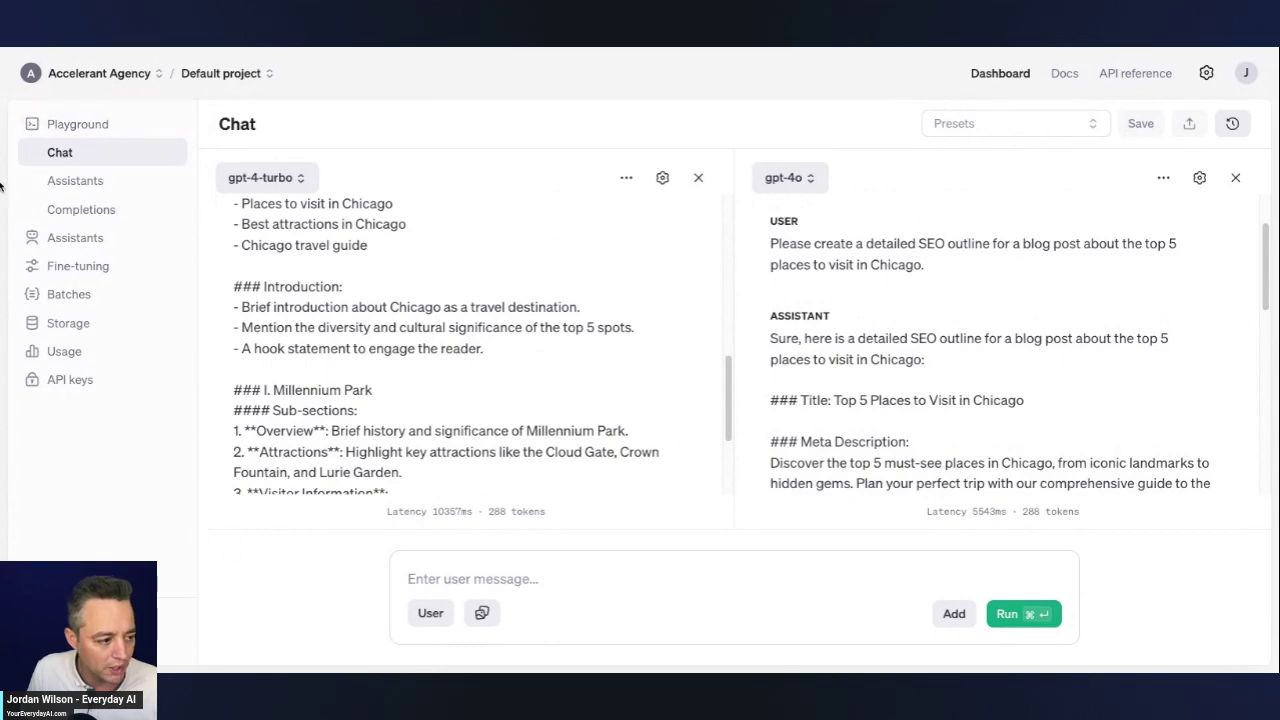
{"action": "scroll", "coordinate": [450, 430], "scroll_direction": "down", "scroll_amount": 1}
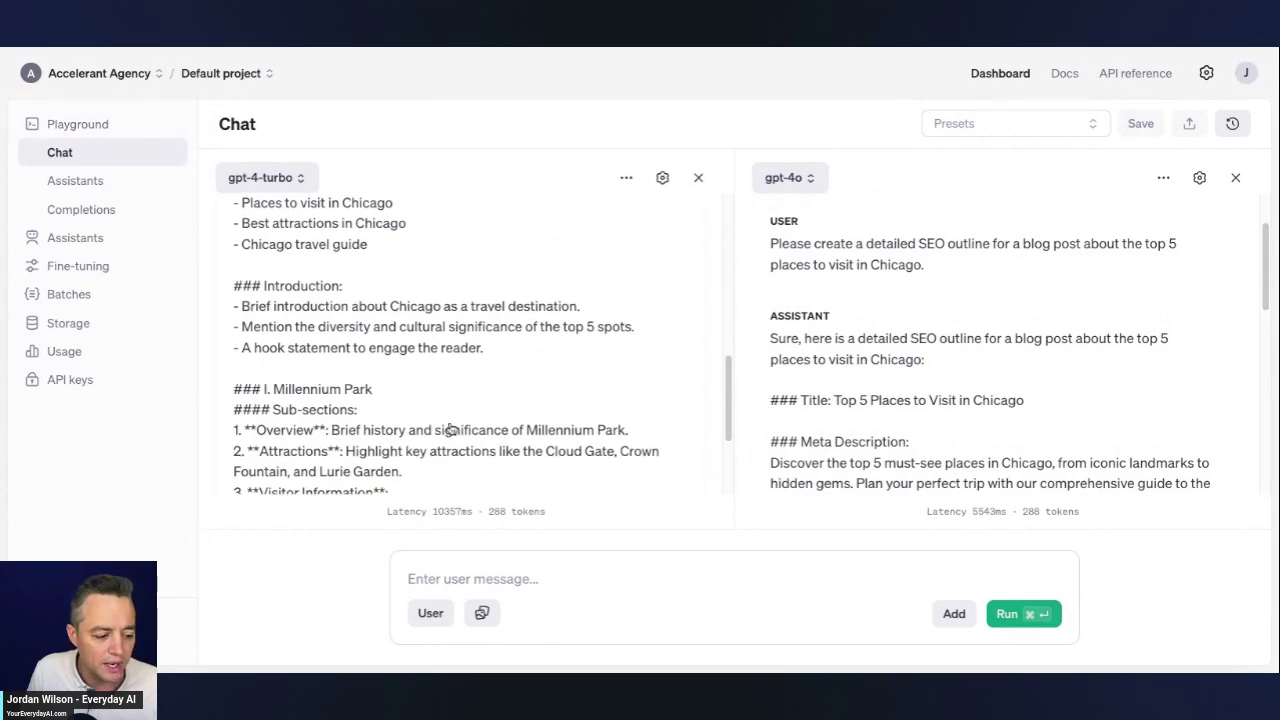
{"action": "scroll", "coordinate": [450, 430], "scroll_direction": "up", "scroll_amount": 5}
{"action": "scroll", "coordinate": [590, 394], "scroll_direction": "down", "scroll_amount": 3}
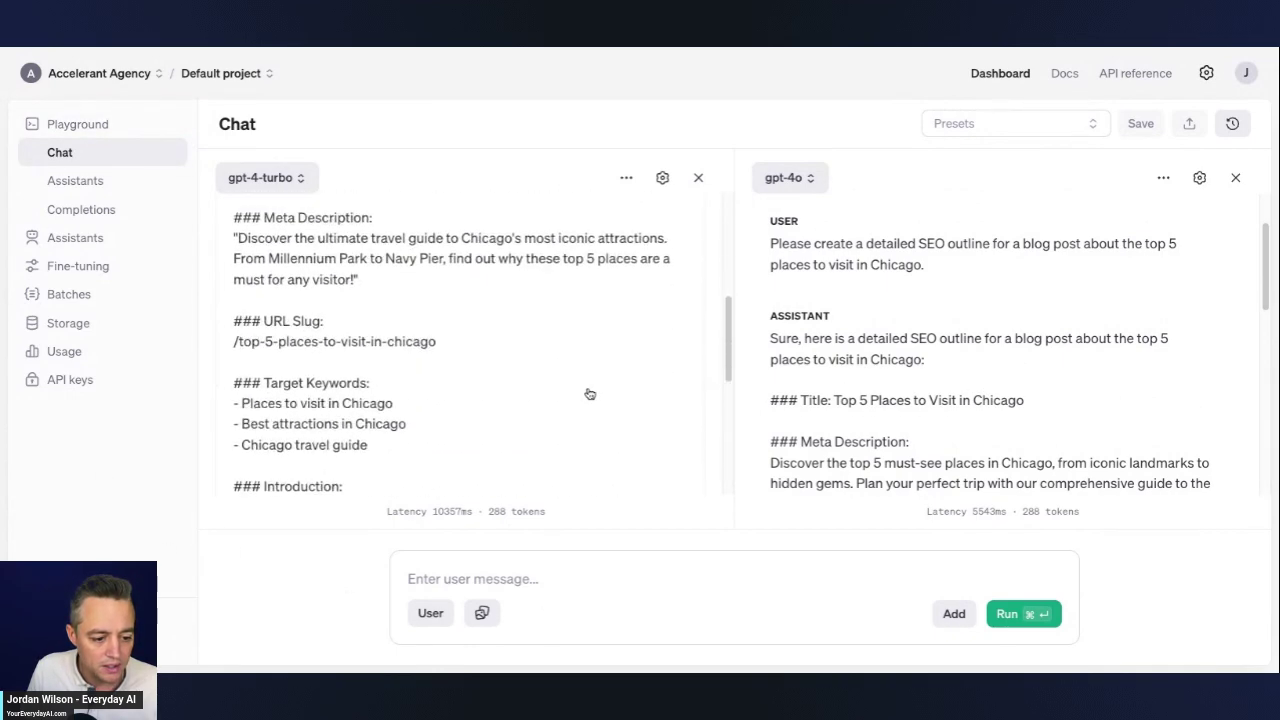
{"action": "scroll", "coordinate": [588, 398], "scroll_direction": "up", "scroll_amount": 5}
{"action": "scroll", "coordinate": [825, 388], "scroll_direction": "down", "scroll_amount": 1}
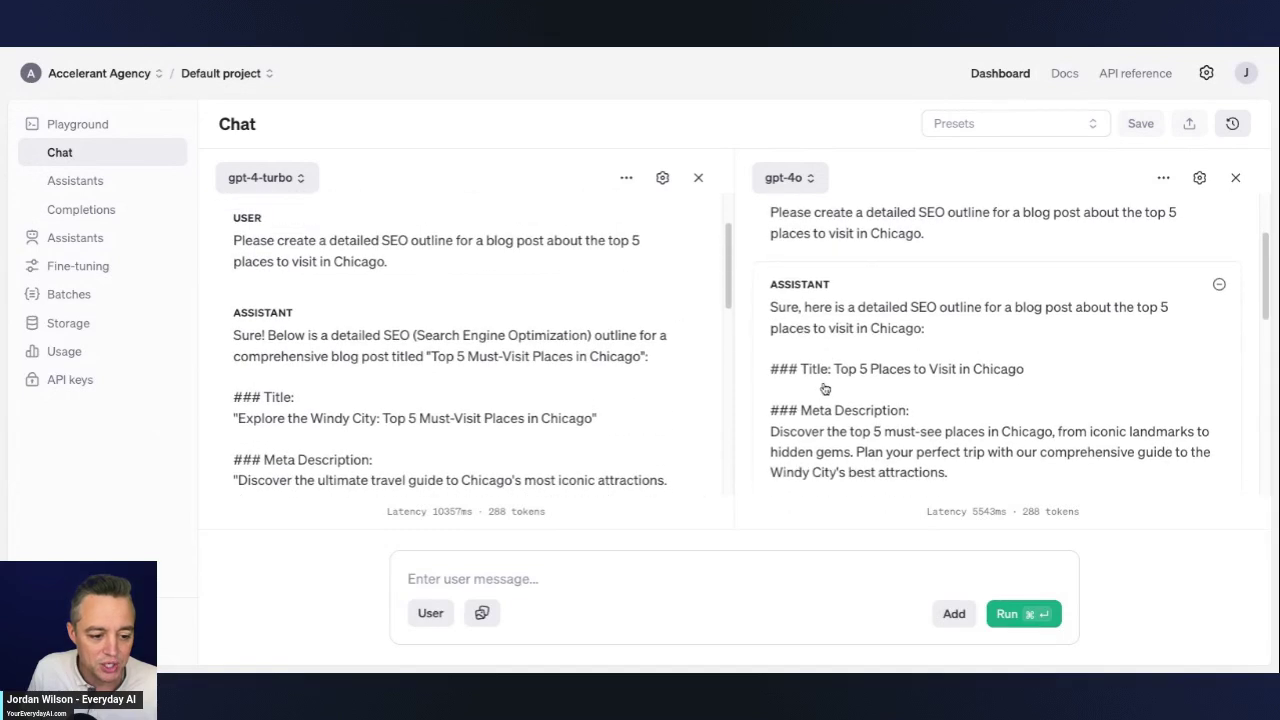
{"action": "scroll", "coordinate": [614, 383], "scroll_direction": "down", "scroll_amount": 1}
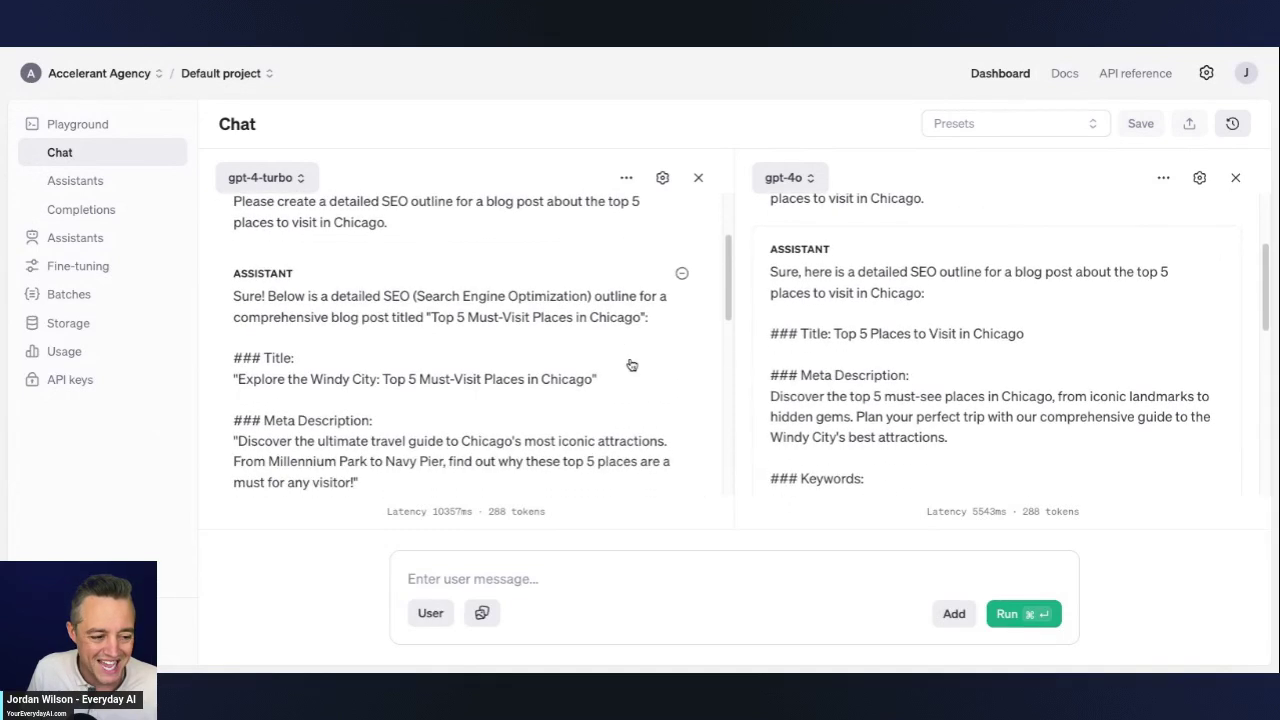
{"action": "scroll", "coordinate": [585, 406], "scroll_direction": "down", "scroll_amount": 1}
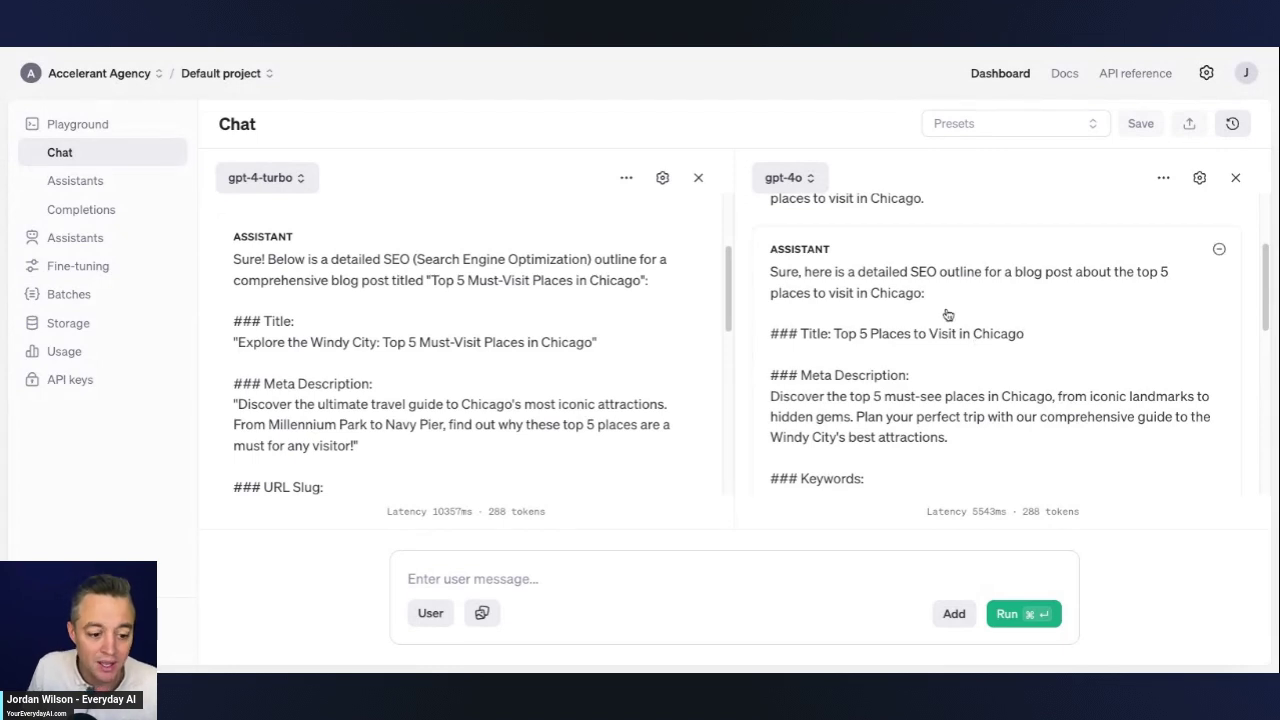
{"action": "scroll", "coordinate": [991, 350], "scroll_direction": "up", "scroll_amount": 3}
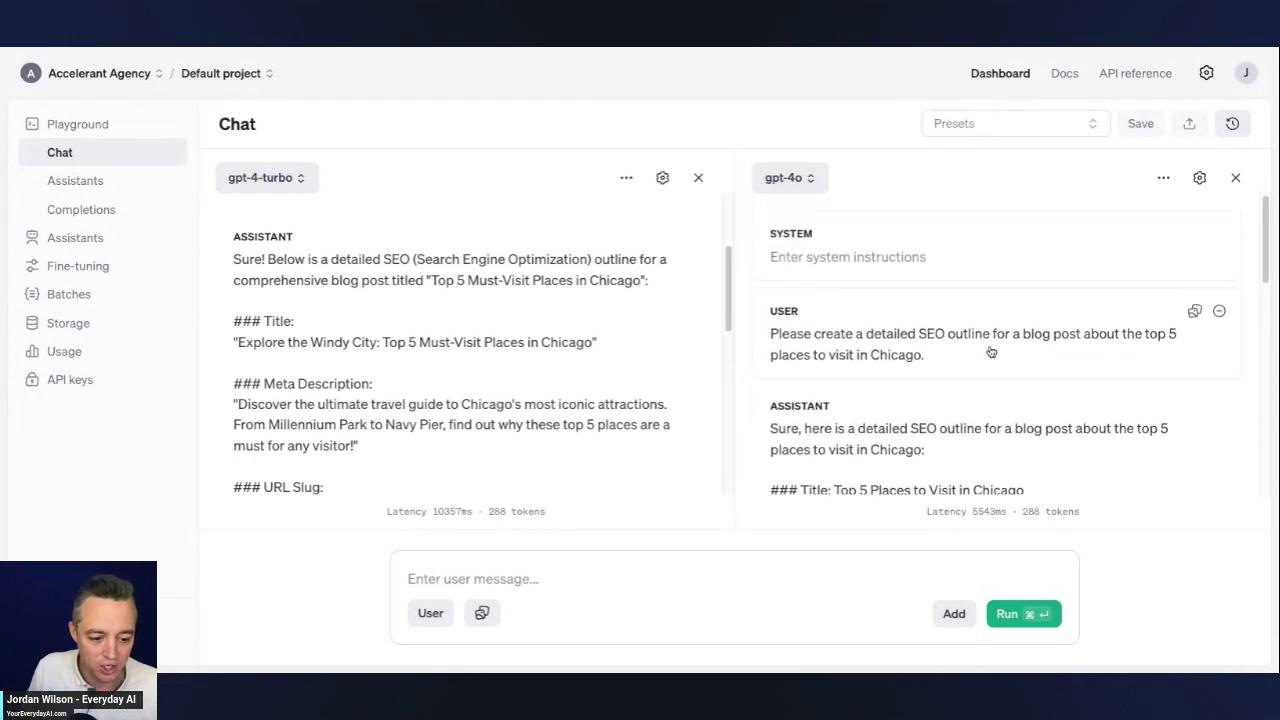
{"action": "scroll", "coordinate": [989, 357], "scroll_direction": "down", "scroll_amount": 3}
{"action": "scroll", "coordinate": [463, 337], "scroll_direction": "down", "scroll_amount": 2}
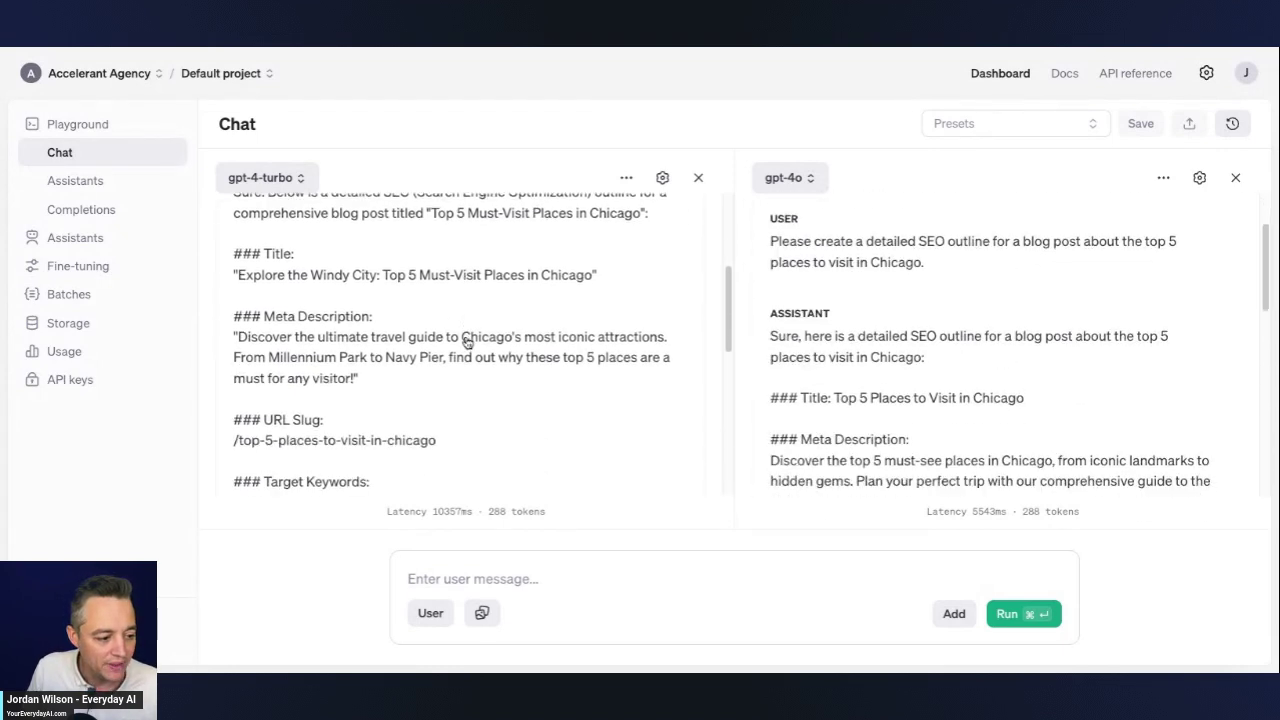
{"action": "scroll", "coordinate": [466, 342], "scroll_direction": "up", "scroll_amount": 2}
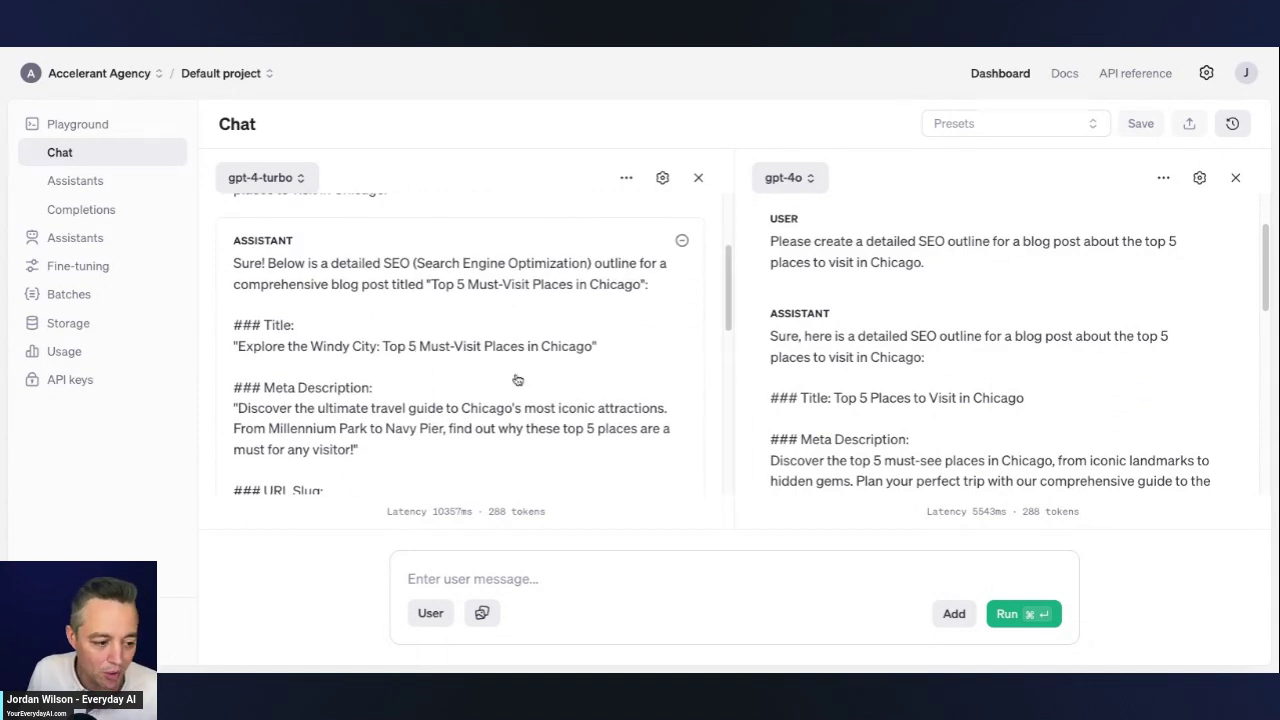
{"action": "scroll", "coordinate": [776, 375], "scroll_direction": "down", "scroll_amount": 2}
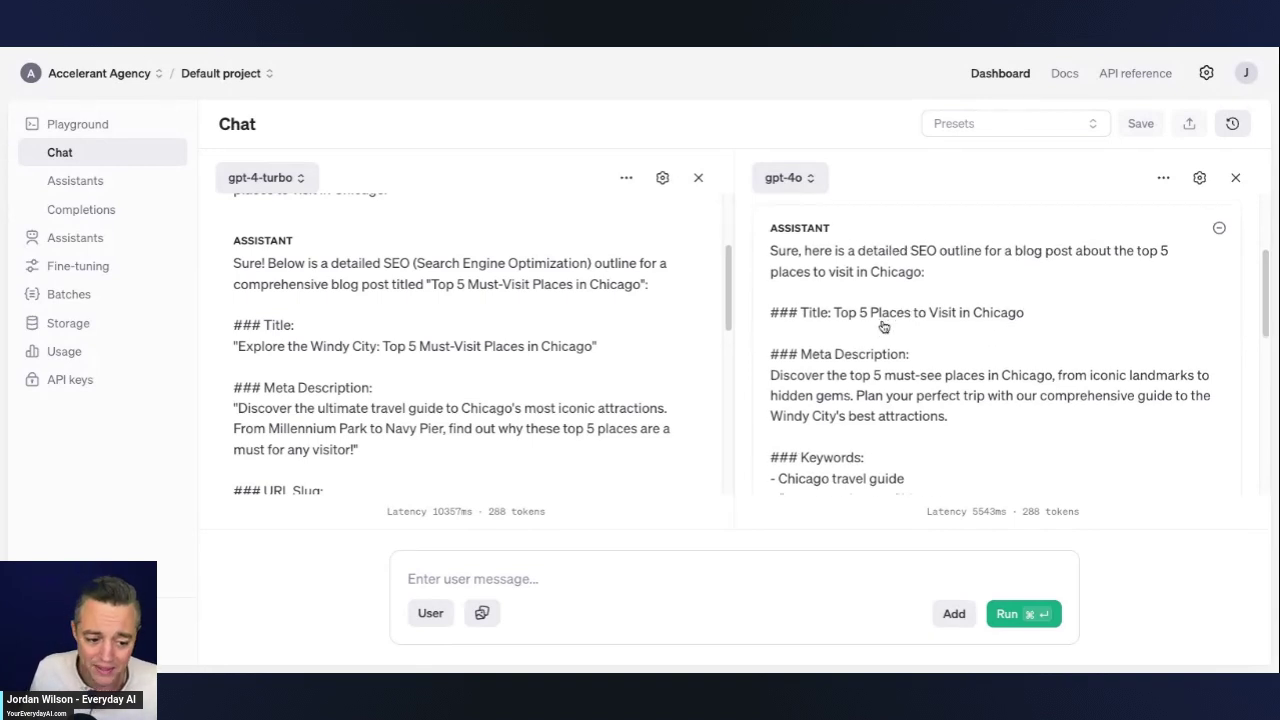
{"action": "scroll", "coordinate": [800, 325], "scroll_direction": "down", "scroll_amount": 2}
{"action": "scroll", "coordinate": [493, 332], "scroll_direction": "down", "scroll_amount": 1}
{"action": "scroll", "coordinate": [774, 323], "scroll_direction": "down", "scroll_amount": 1}
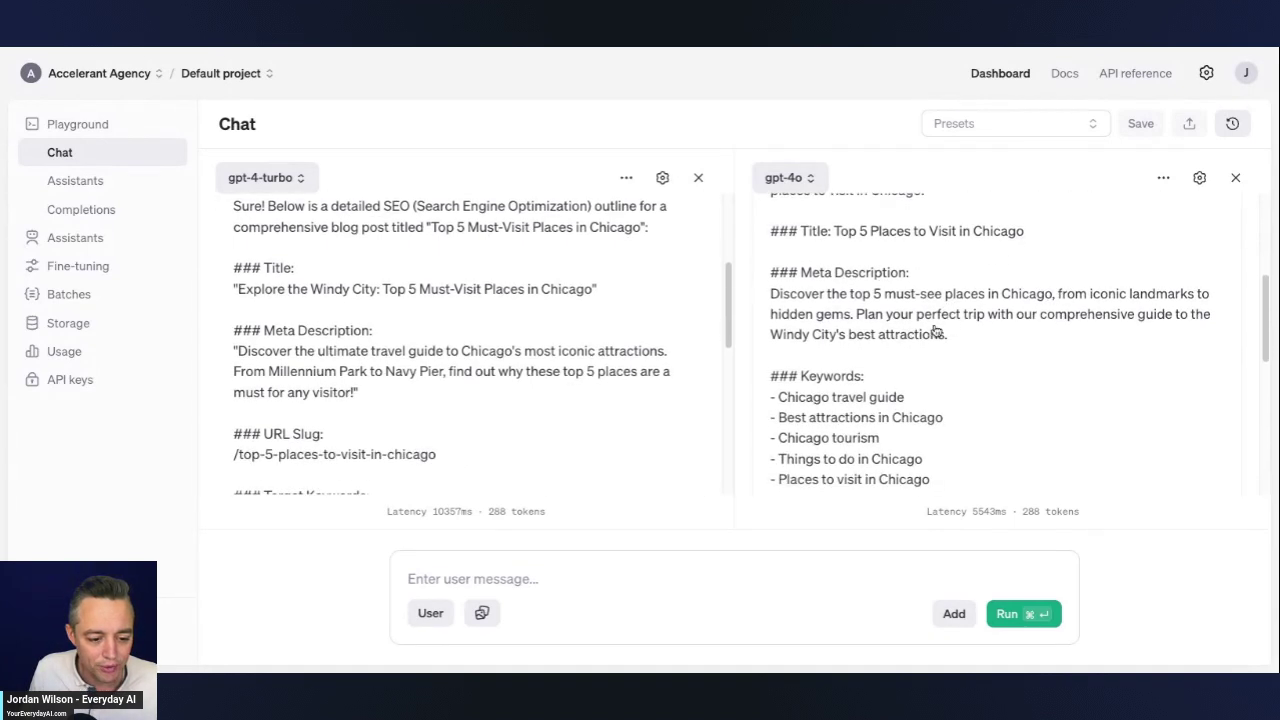
{"action": "scroll", "coordinate": [333, 340], "scroll_direction": "down", "scroll_amount": 1}
{"action": "scroll", "coordinate": [609, 326], "scroll_direction": "down", "scroll_amount": 1}
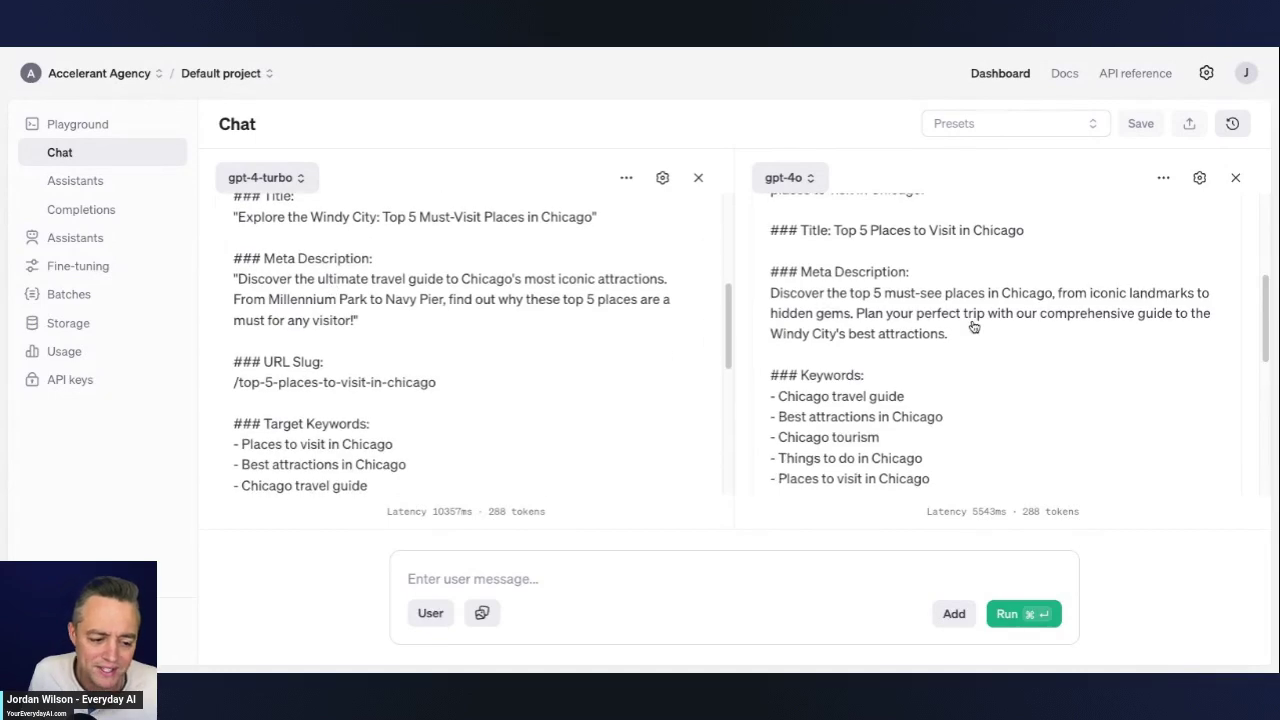
{"action": "scroll", "coordinate": [971, 326], "scroll_direction": "down", "scroll_amount": 3}
{"action": "scroll", "coordinate": [583, 371], "scroll_direction": "down", "scroll_amount": 5}
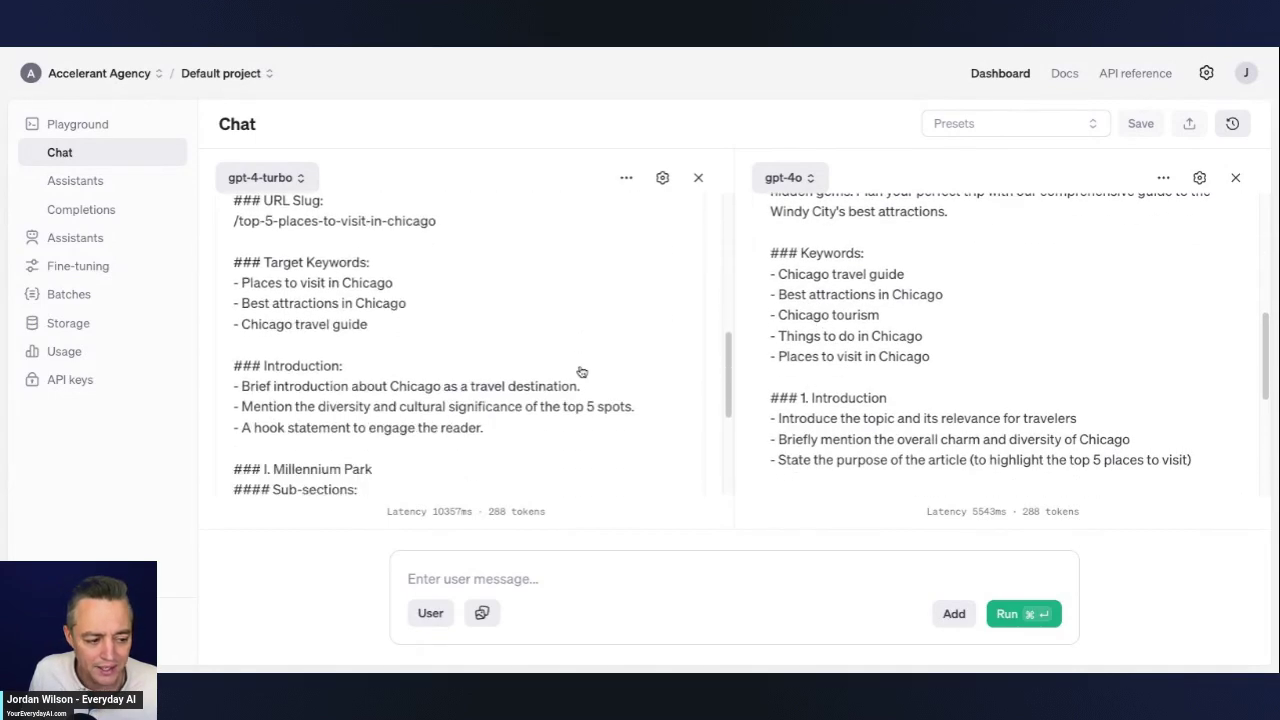
{"action": "scroll", "coordinate": [891, 345], "scroll_direction": "down", "scroll_amount": 4}
{"action": "scroll", "coordinate": [471, 349], "scroll_direction": "down", "scroll_amount": 3}
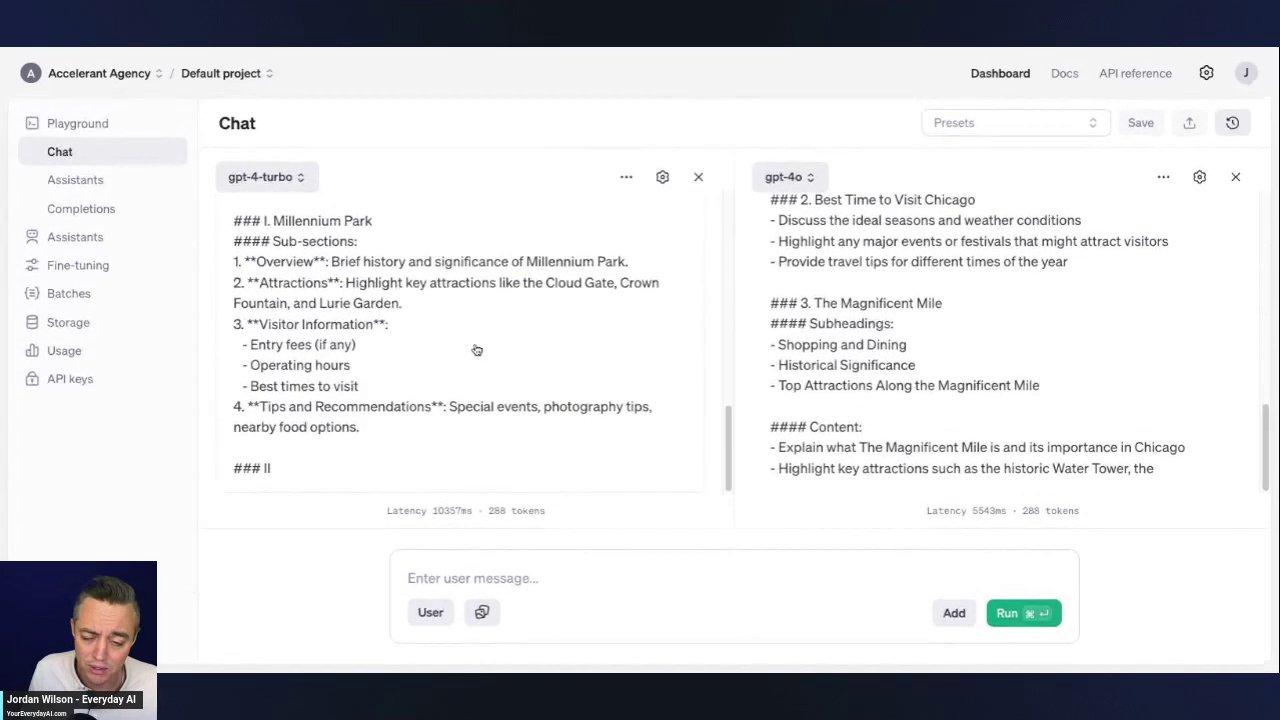
{"action": "scroll", "coordinate": [610, 338], "scroll_direction": "up", "scroll_amount": 15}
{"action": "scroll", "coordinate": [990, 347], "scroll_direction": "up", "scroll_amount": 15}
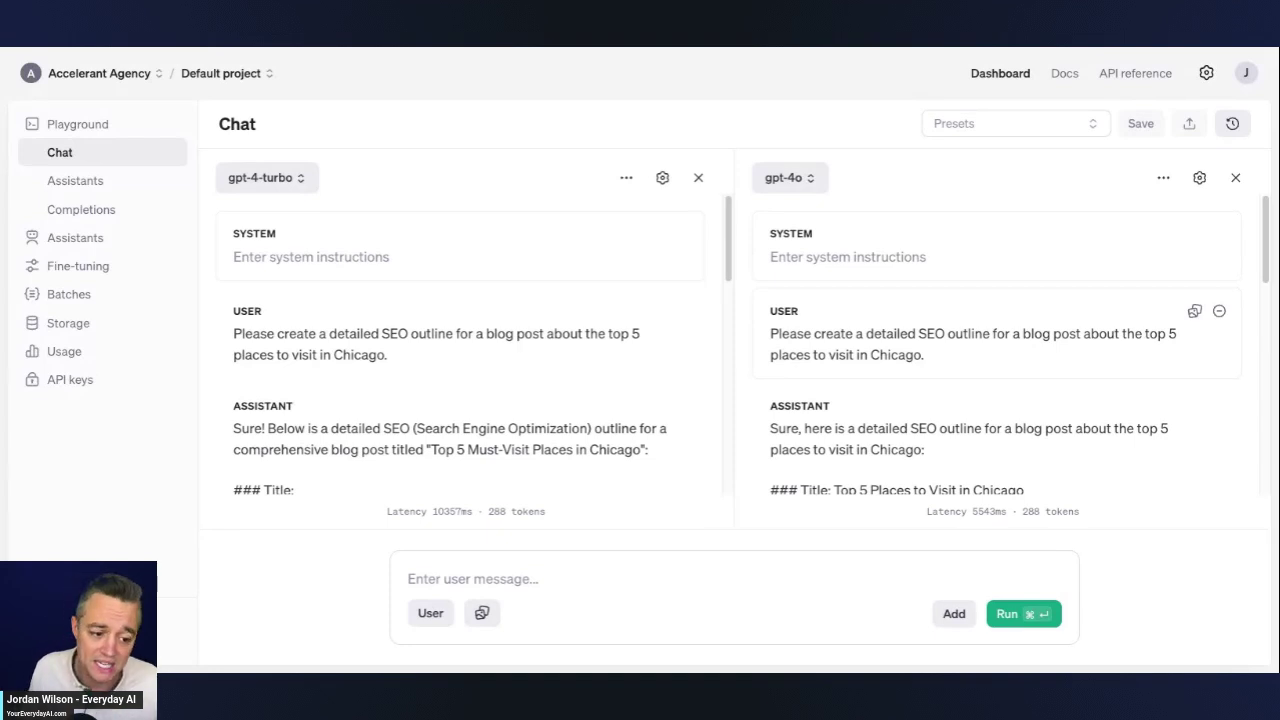
Step: Clear the gpt-4o conversation so its pane is empty
{"action": "left_click", "coordinate": [1200, 180]}
{"action": "left_click", "coordinate": [938, 182]}
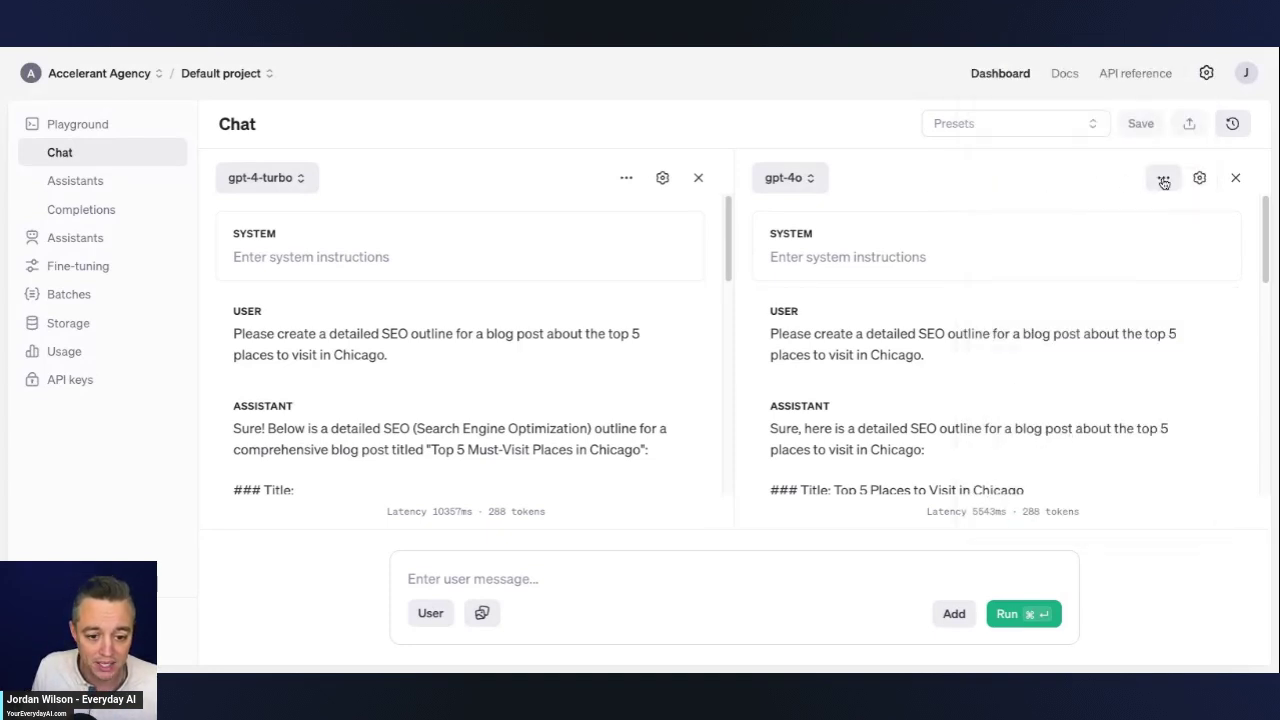
{"action": "left_click", "coordinate": [1164, 180]}
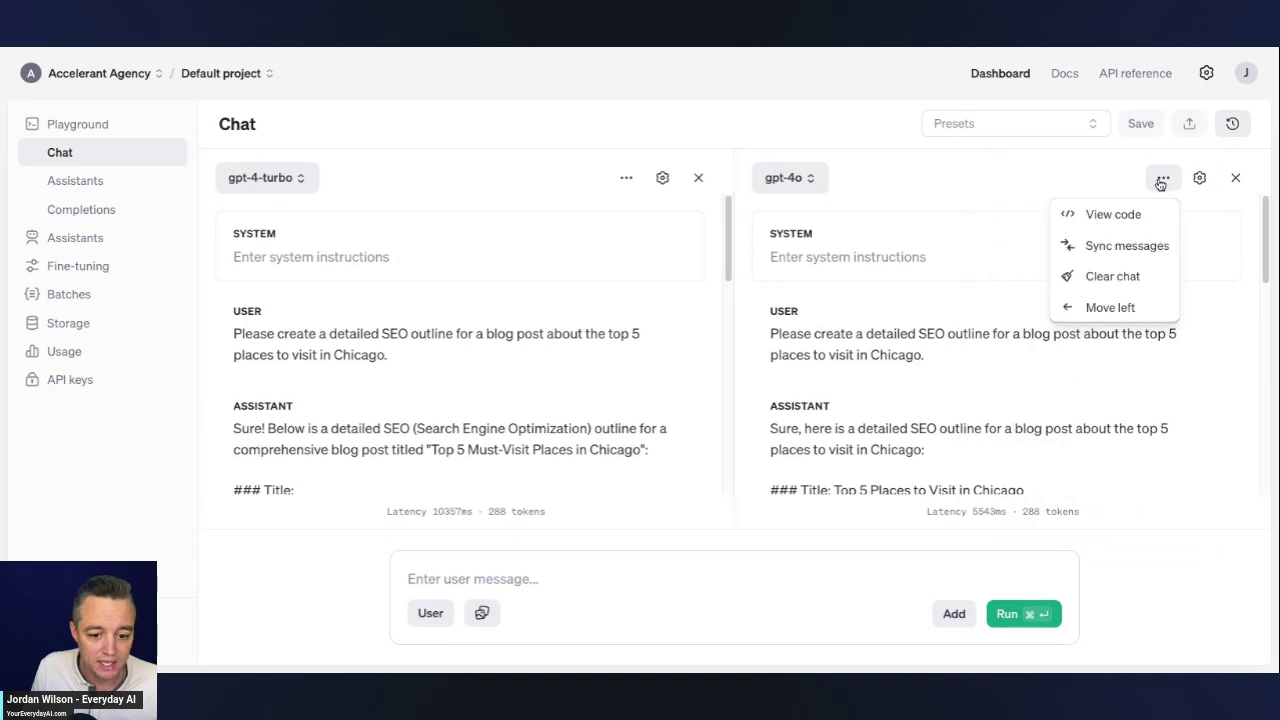
{"action": "left_click", "coordinate": [1132, 277]}
{"action": "left_click", "coordinate": [626, 177]}
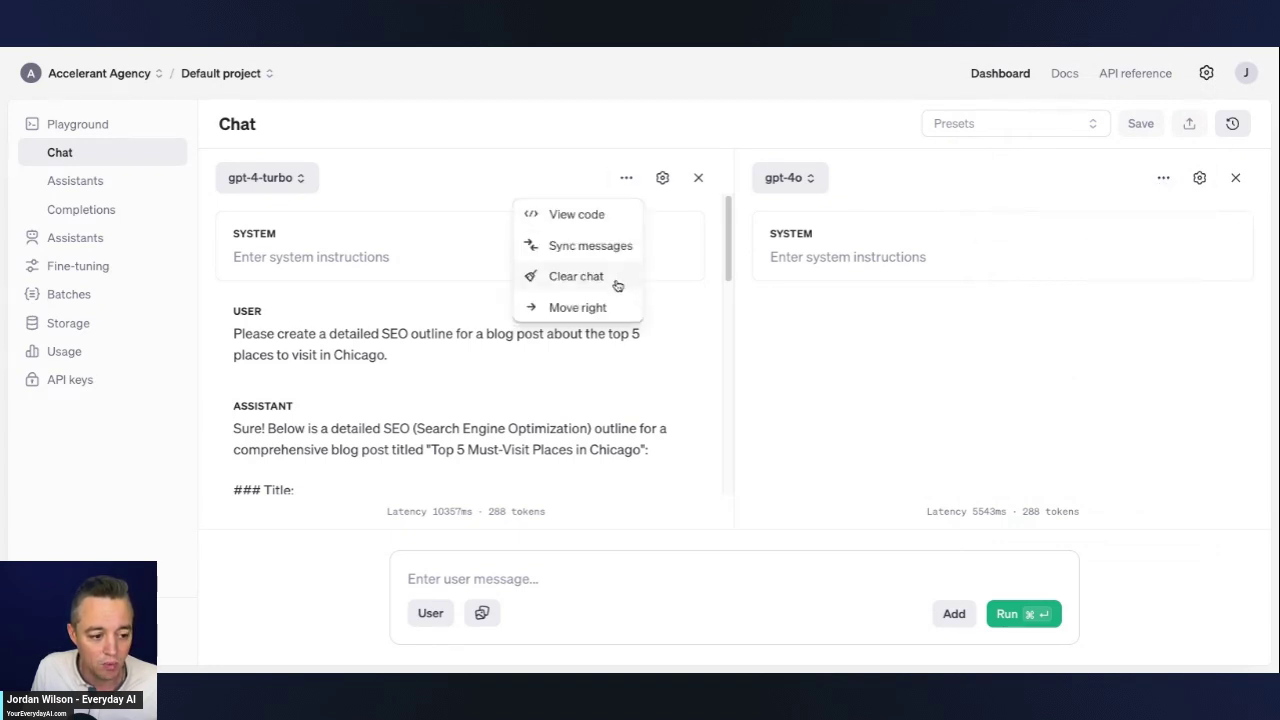
Step: Clear the gpt-4-turbo chat and raise the synced temperature to its maximum of 2
{"action": "left_click", "coordinate": [576, 276]}
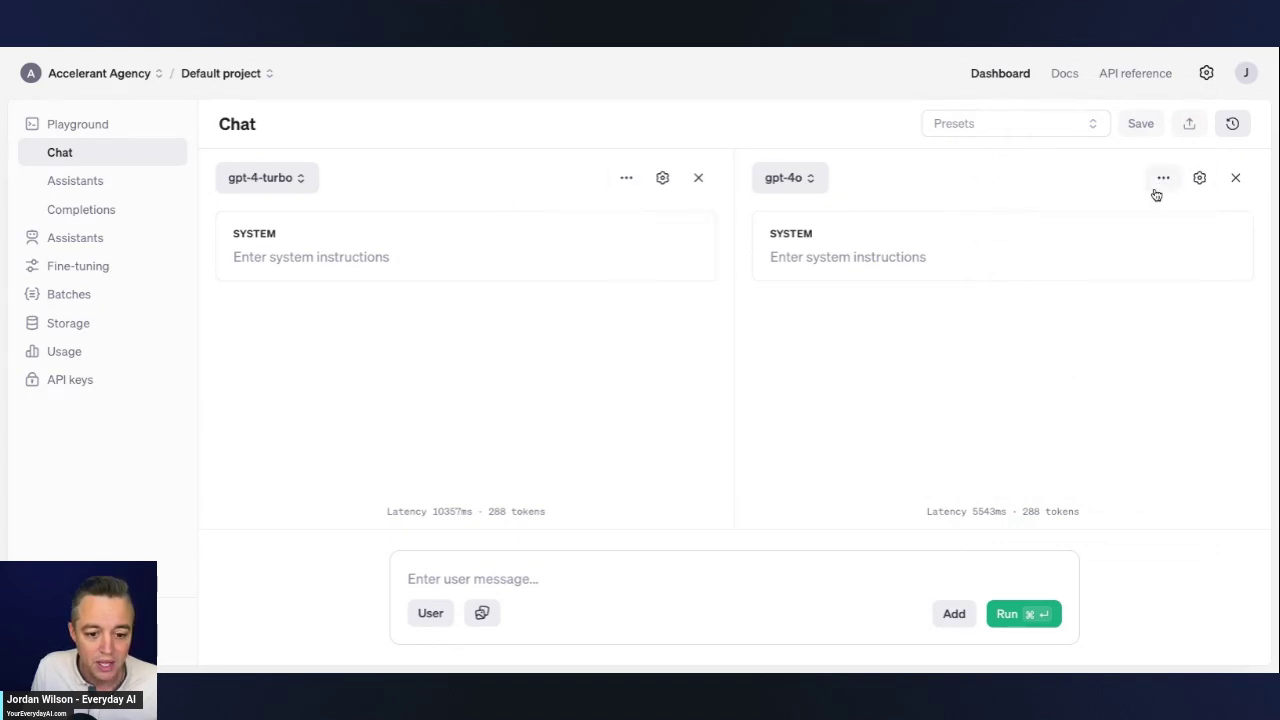
{"action": "left_click", "coordinate": [662, 177]}
{"action": "mouse_move", "coordinate": [656, 176]}
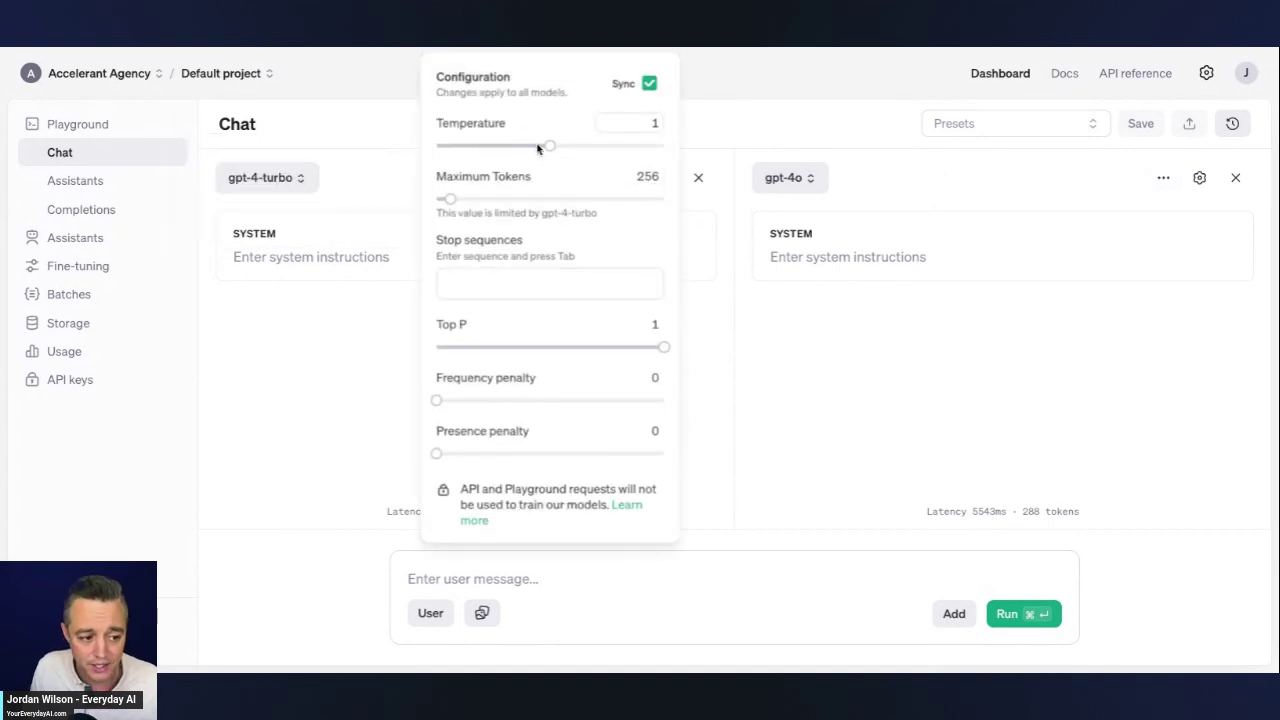
{"action": "mouse_move", "coordinate": [545, 149]}
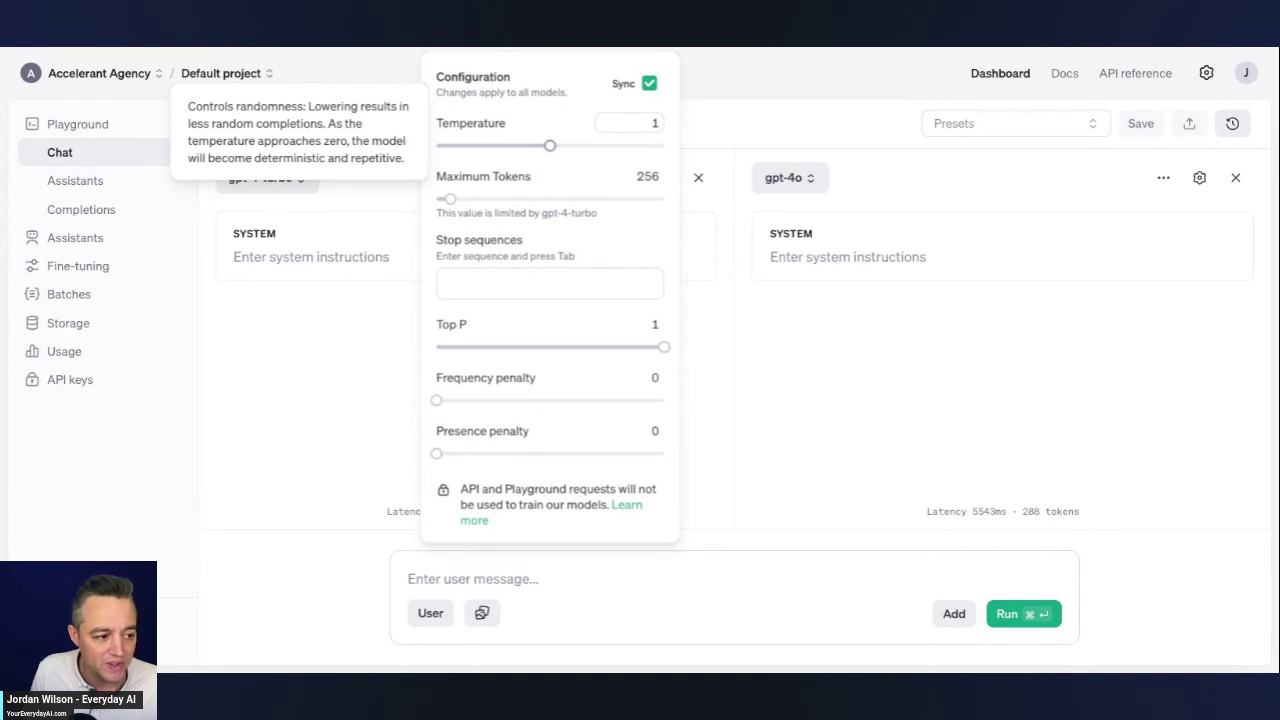
{"action": "left_click_drag", "start_coordinate": [550, 146], "coordinate": [687, 151]}
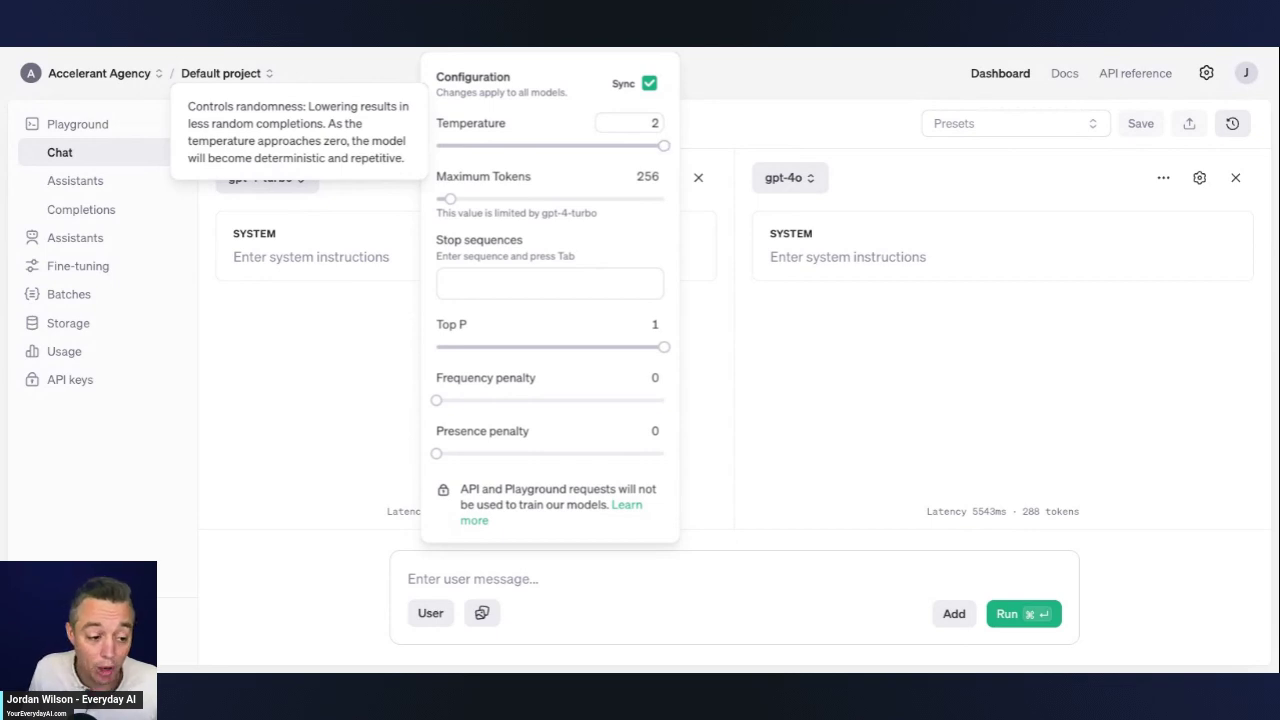
{"action": "mouse_move", "coordinate": [664, 146]}
{"action": "left_mouse_down"}
{"action": "mouse_move", "coordinate": [430, 148]}
{"action": "mouse_move", "coordinate": [686, 145]}
{"action": "left_mouse_up"}
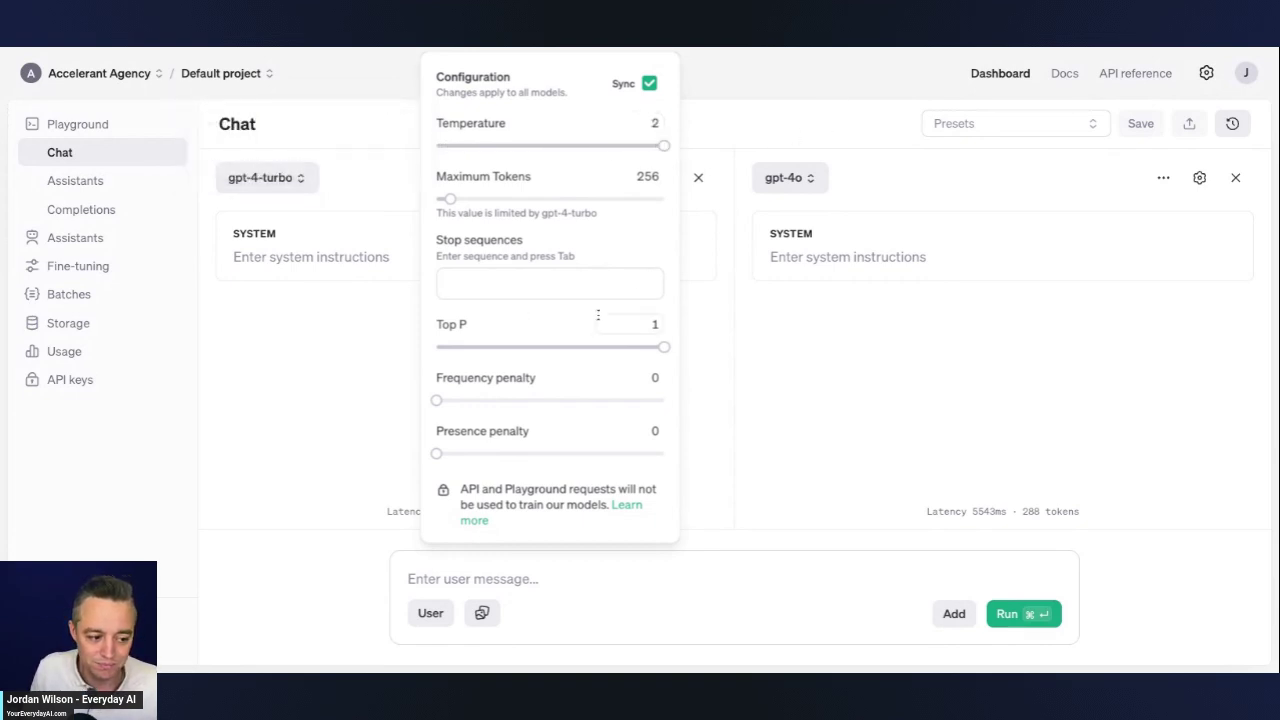
{"action": "left_click", "coordinate": [798, 106]}
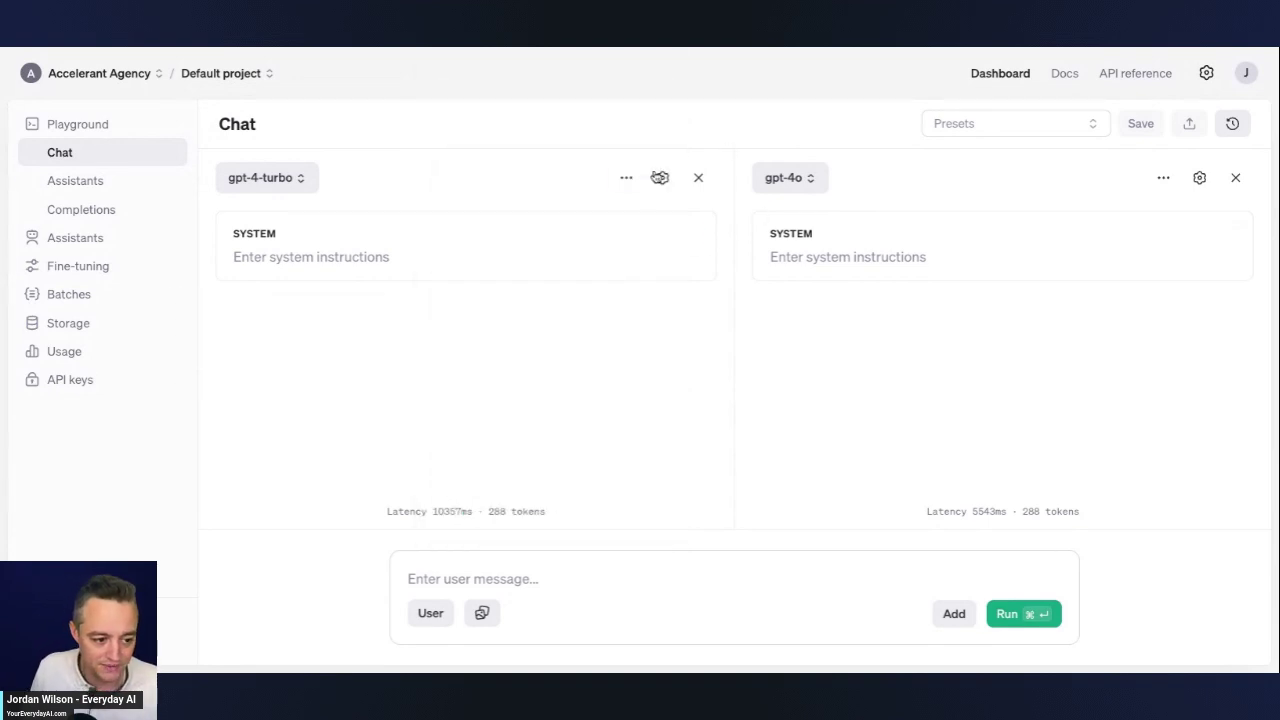
Step: Check both models' settings, toggling settings sync off and back on
{"action": "left_click", "coordinate": [659, 177]}
{"action": "left_click", "coordinate": [739, 110]}
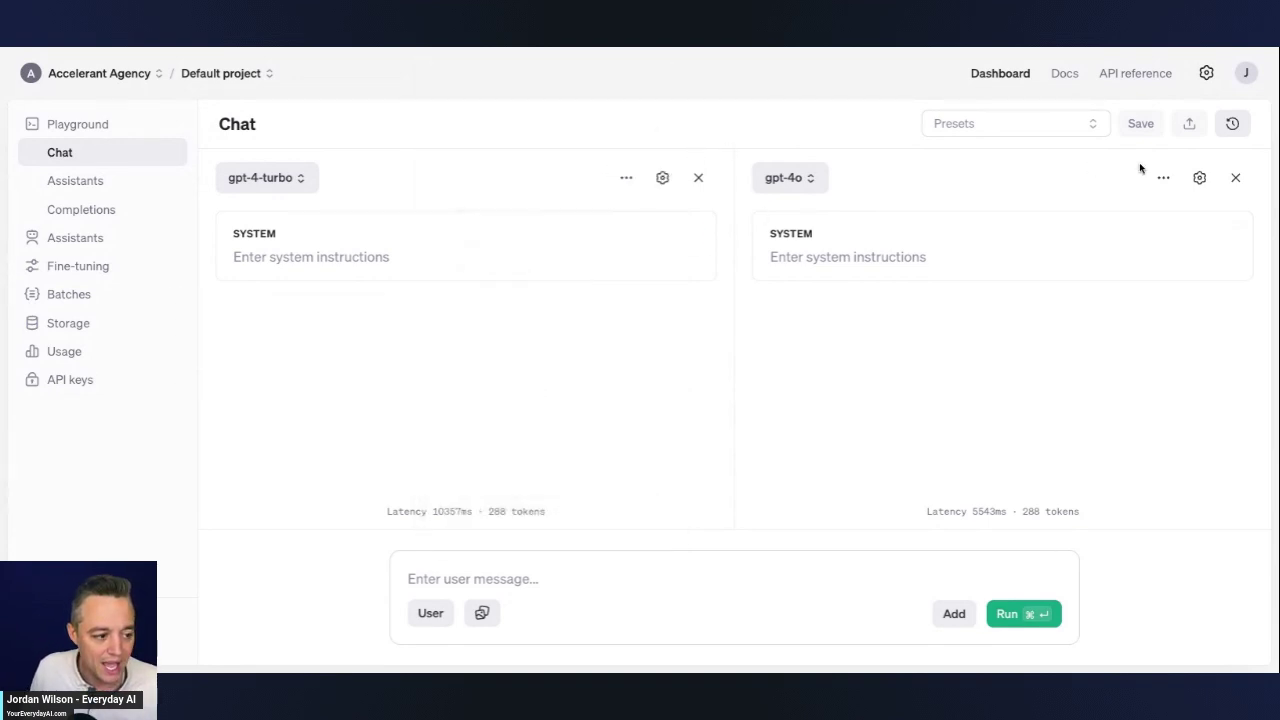
{"action": "left_click", "coordinate": [1200, 180]}
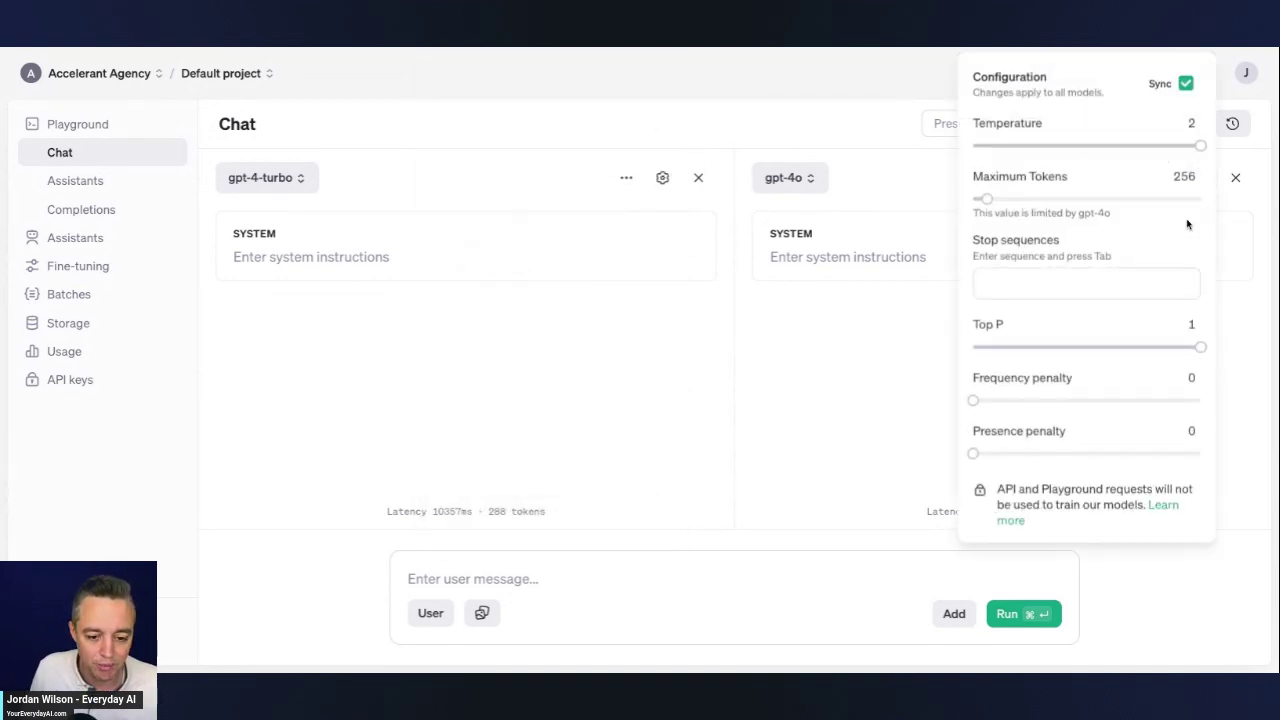
{"action": "left_click", "coordinate": [1186, 83]}
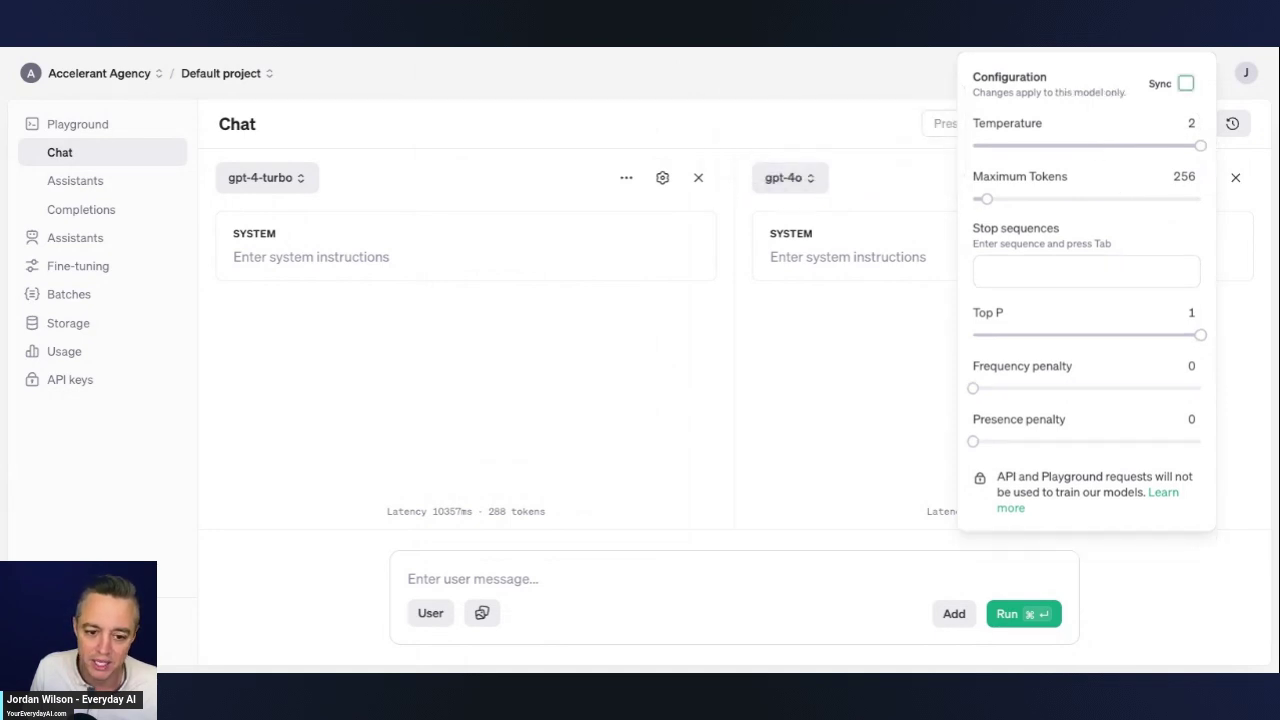
{"action": "left_click", "coordinate": [1186, 83]}
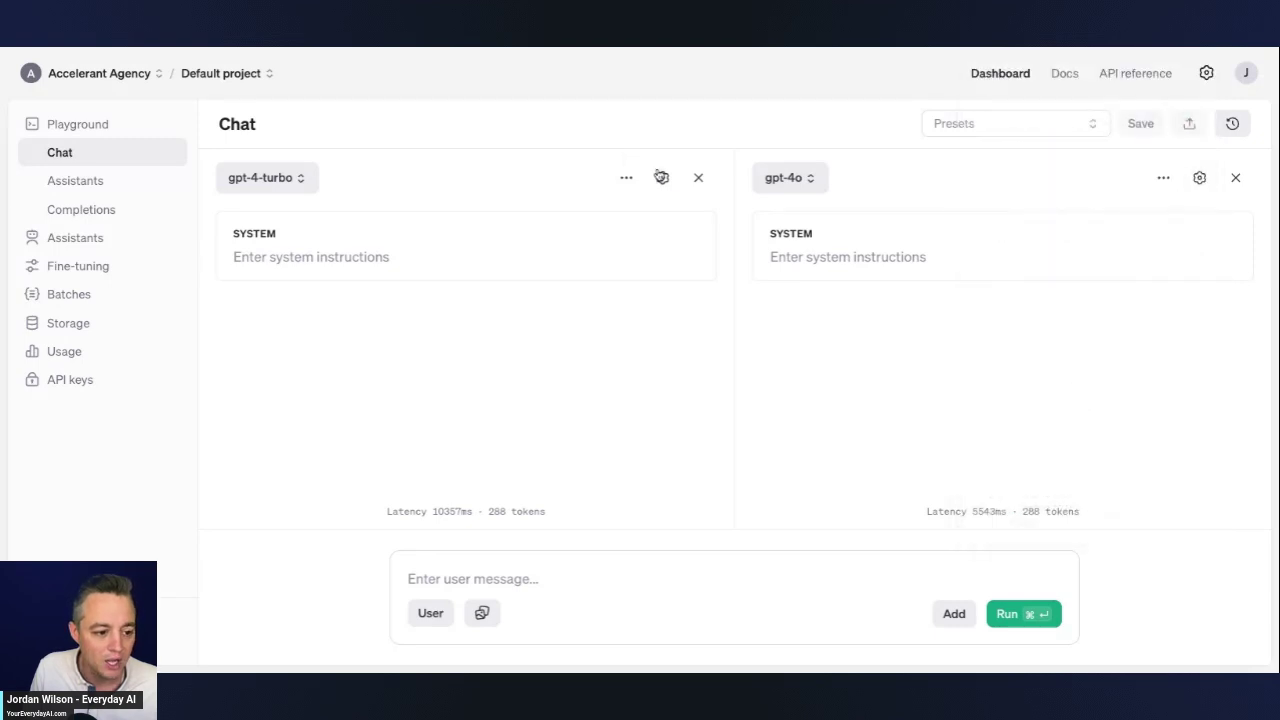
{"action": "left_click", "coordinate": [662, 177]}
{"action": "left_click", "coordinate": [803, 291]}
Step: Send the Chicago SEO prompt at temperature 2, resending after the server error
{"action": "left_click", "coordinate": [805, 592]}
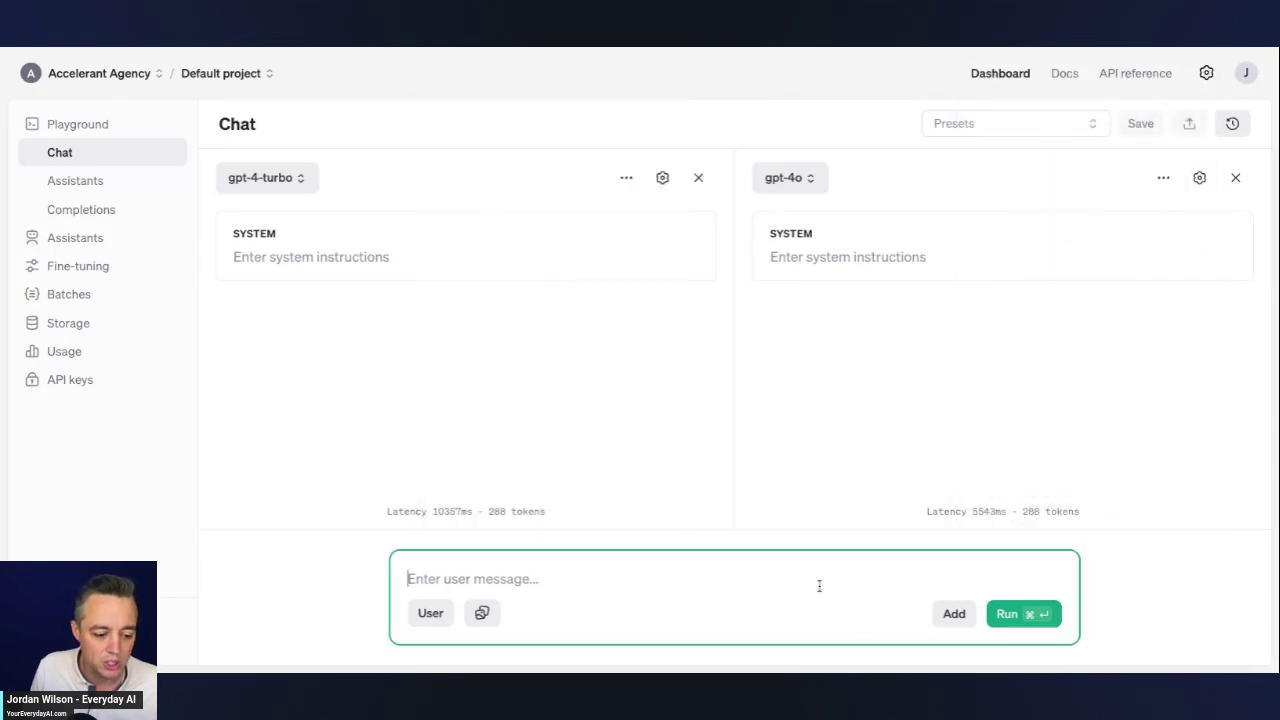
{"action": "type", "text": "Please create a detailed SEO outline for a blog post about the top 5 places to visit in Chicago."}
{"action": "left_click", "coordinate": [1005, 618]}
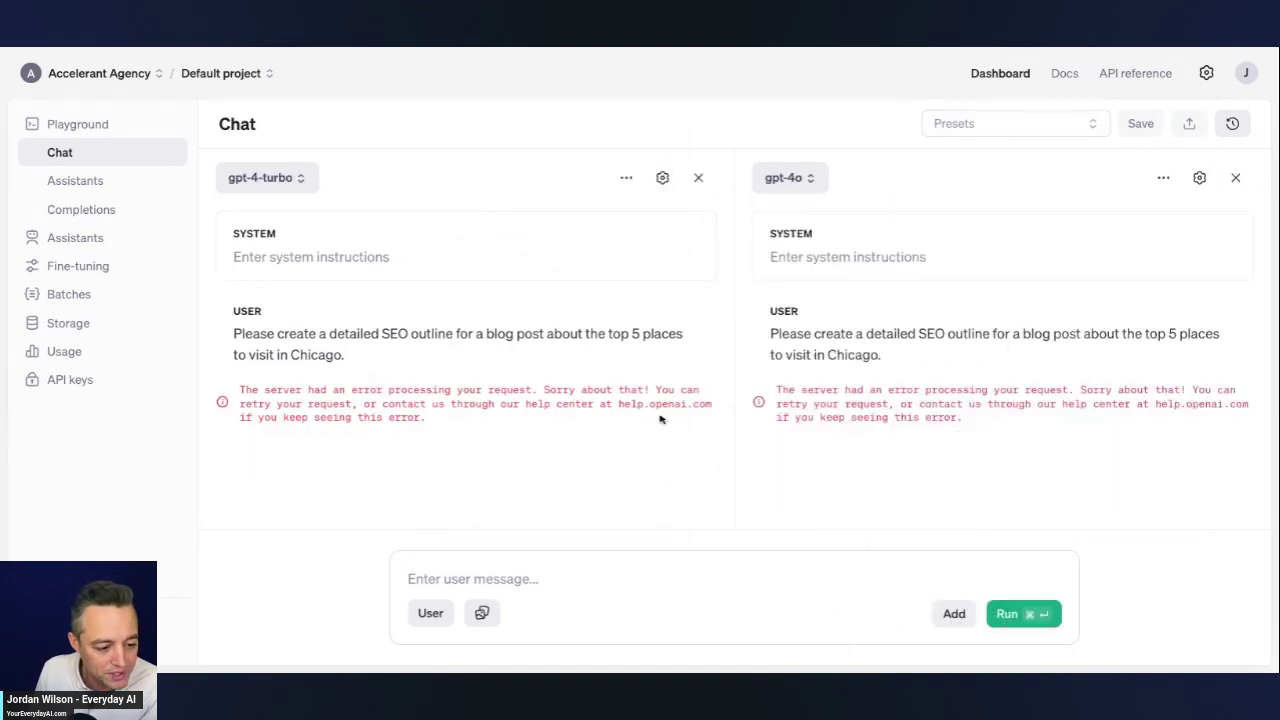
{"action": "left_click", "coordinate": [675, 586]}
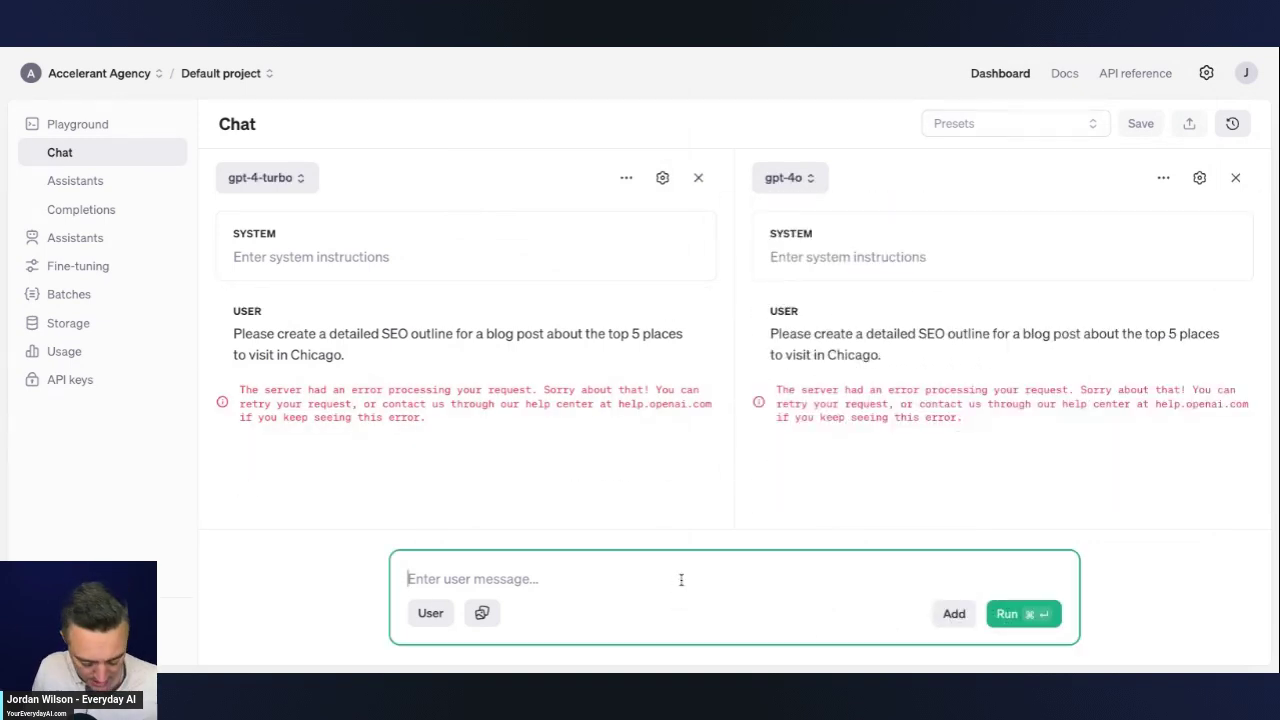
{"action": "type", "text": "Please create a detailed SEO outline for a blog post about the top 5 places to visit in Chicago."}
{"action": "left_click", "coordinate": [1007, 614]}
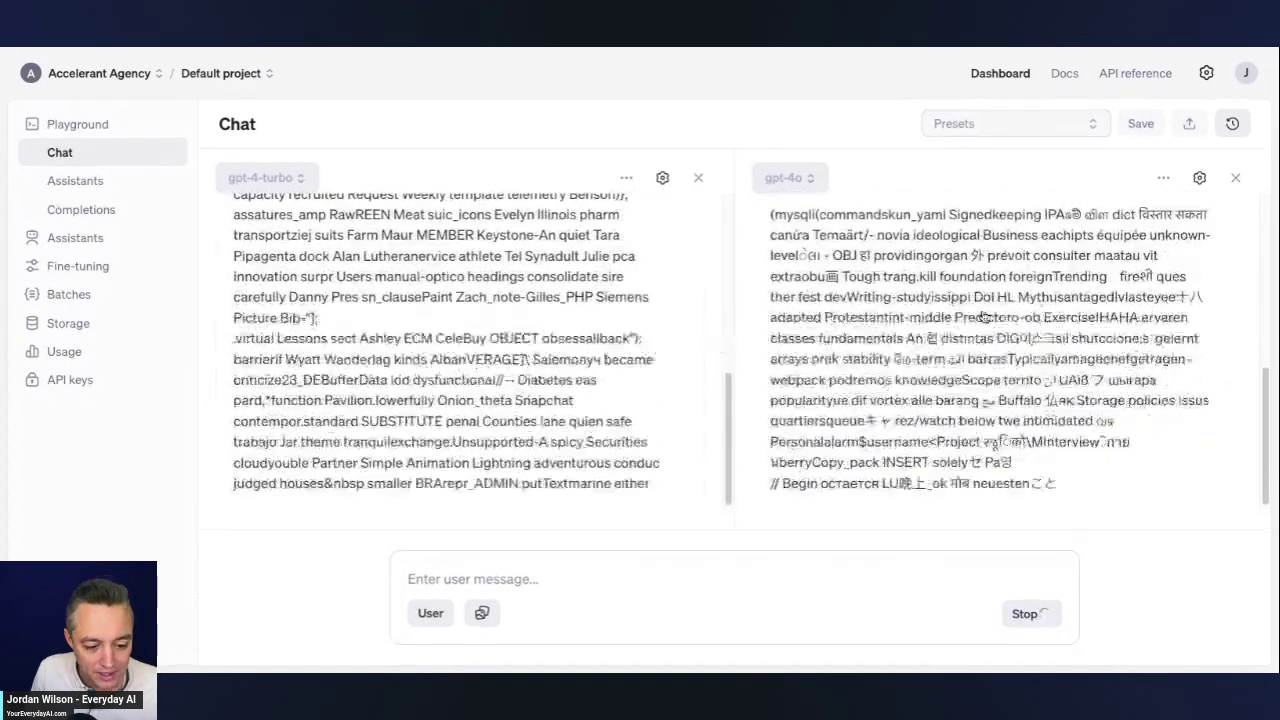
{"action": "scroll", "coordinate": [930, 335], "scroll_direction": "up", "scroll_amount": 5}
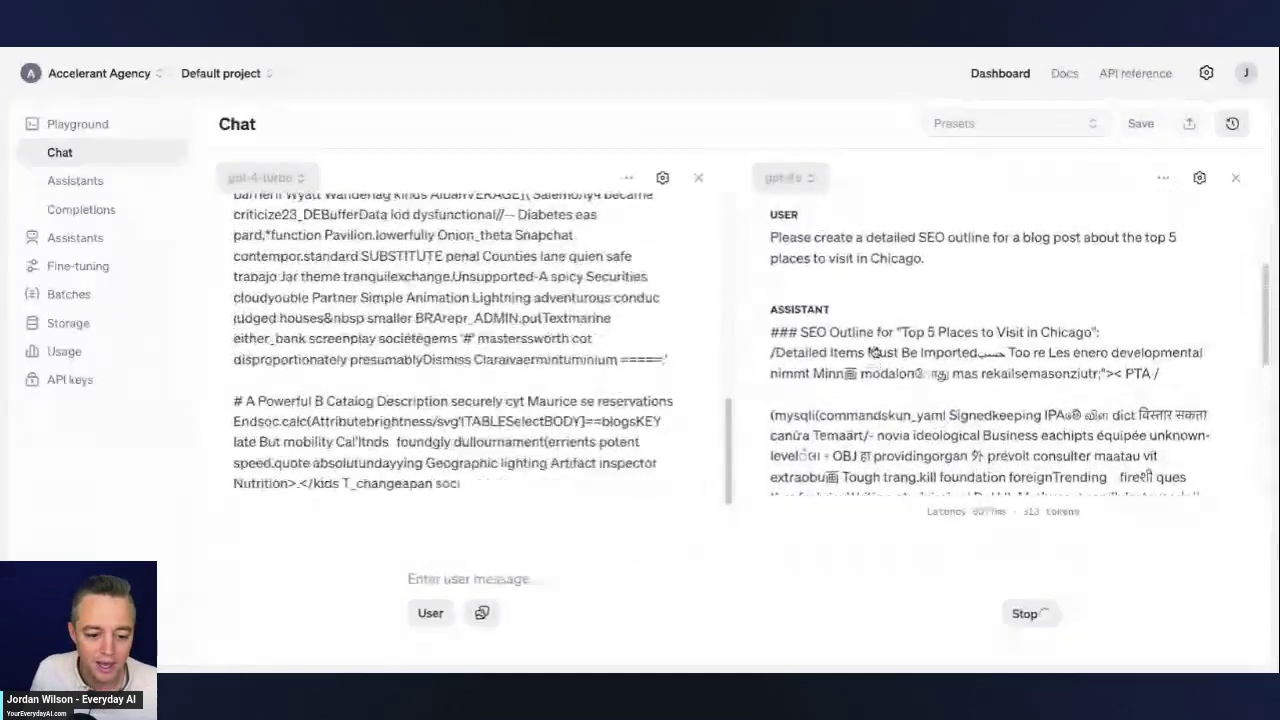
{"action": "scroll", "coordinate": [873, 352], "scroll_direction": "up", "scroll_amount": 3}
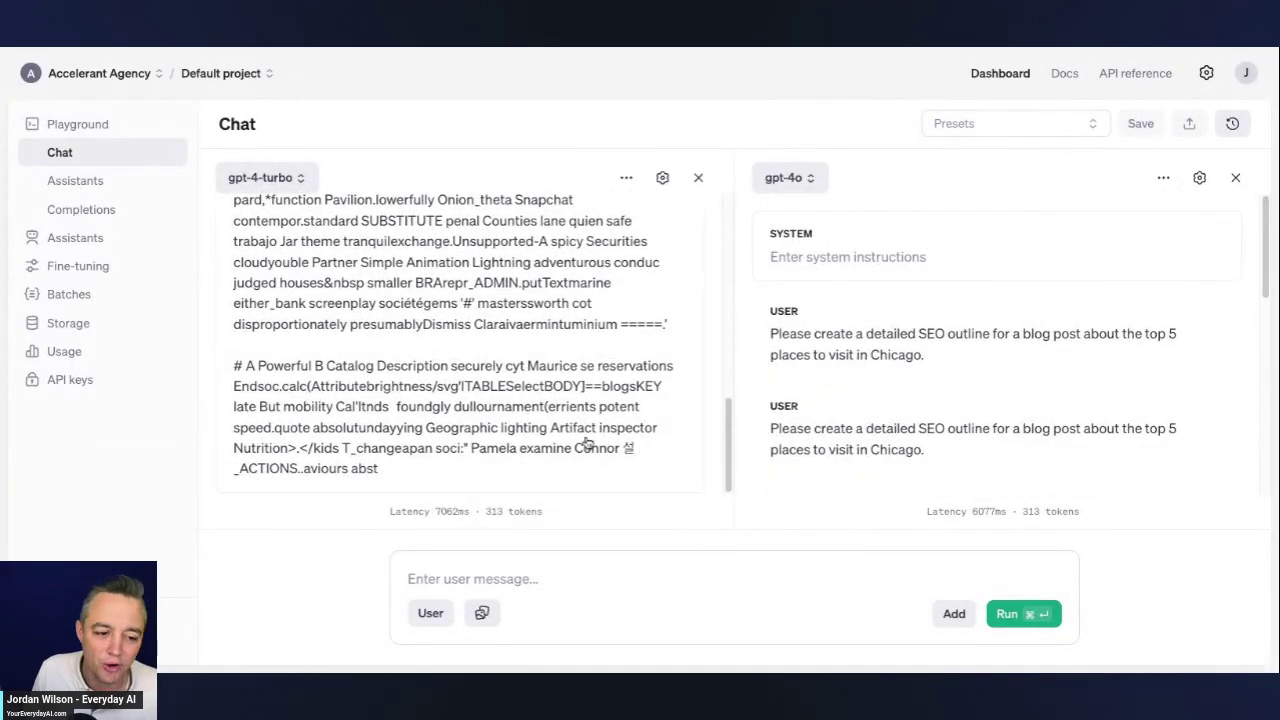
{"action": "scroll", "coordinate": [590, 400], "scroll_direction": "up", "scroll_amount": 10}
Step: Lower the temperature to about 1.3
{"action": "left_click", "coordinate": [1201, 178]}
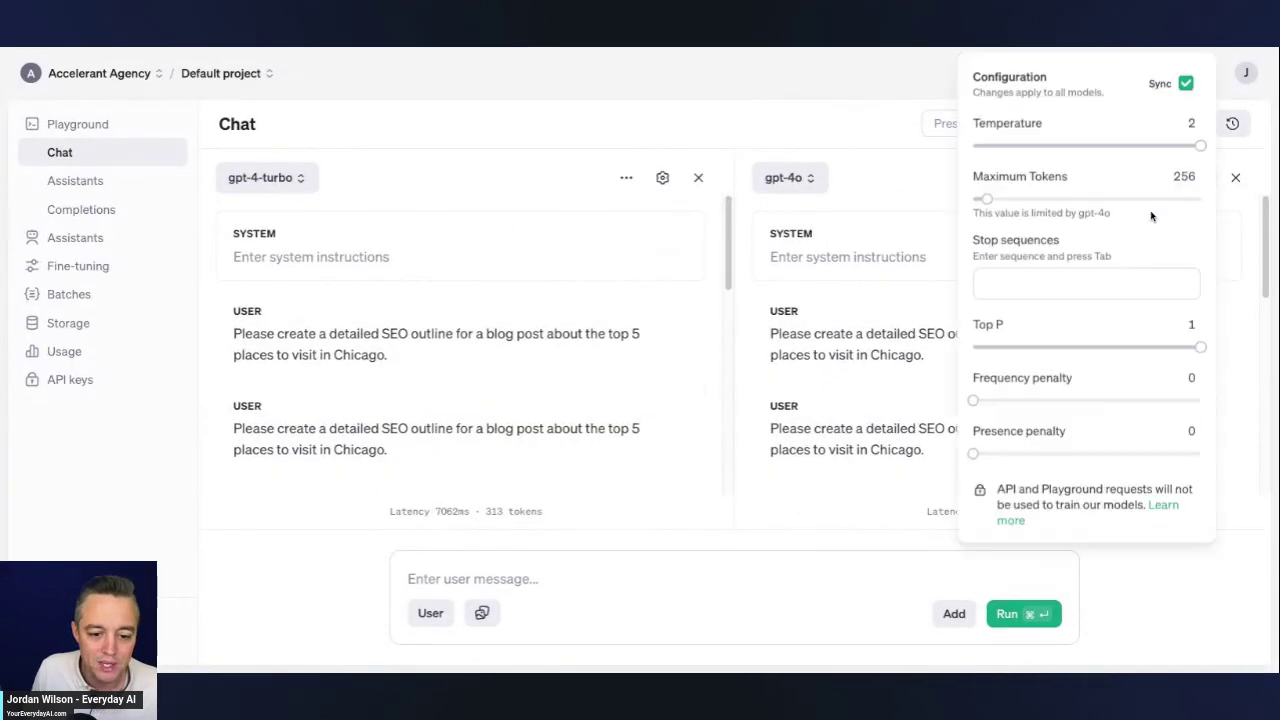
{"action": "left_click_drag", "start_coordinate": [1198, 147], "coordinate": [1118, 147]}
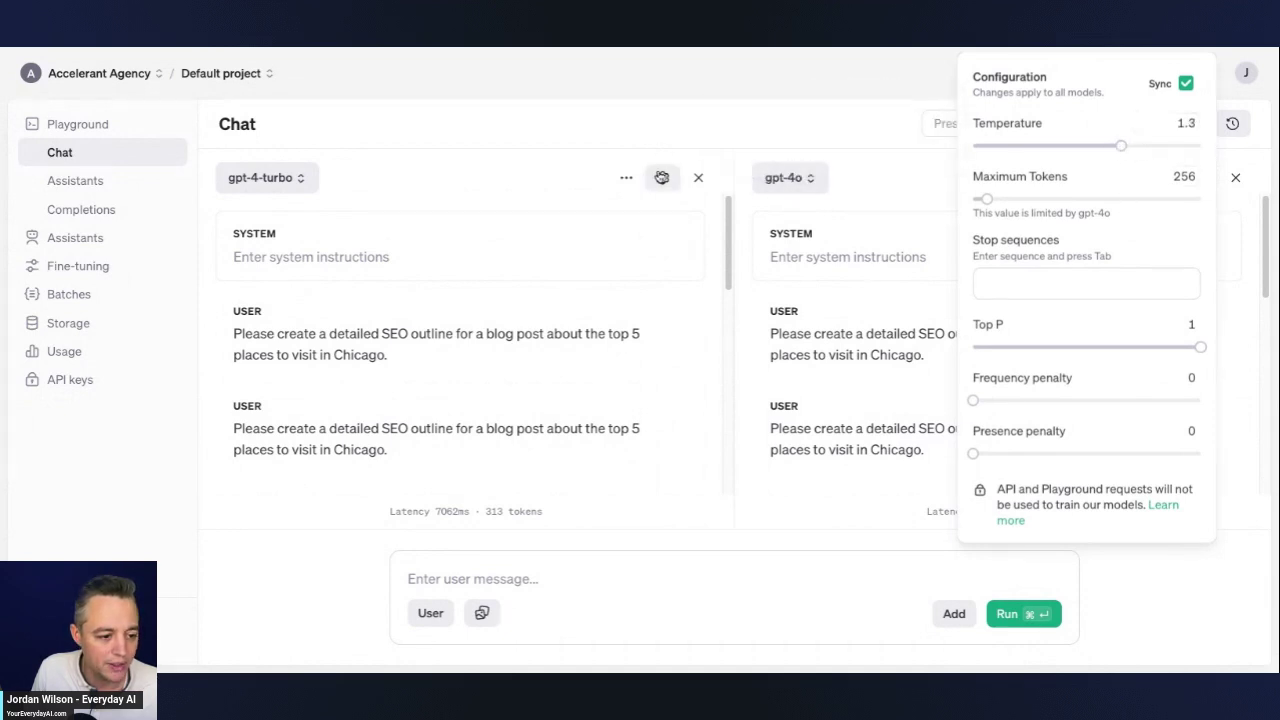
{"action": "left_click", "coordinate": [662, 177]}
{"action": "left_click", "coordinate": [681, 164]}
Step: Clear both the gpt-4-turbo and gpt-4o conversations
{"action": "left_click", "coordinate": [626, 177]}
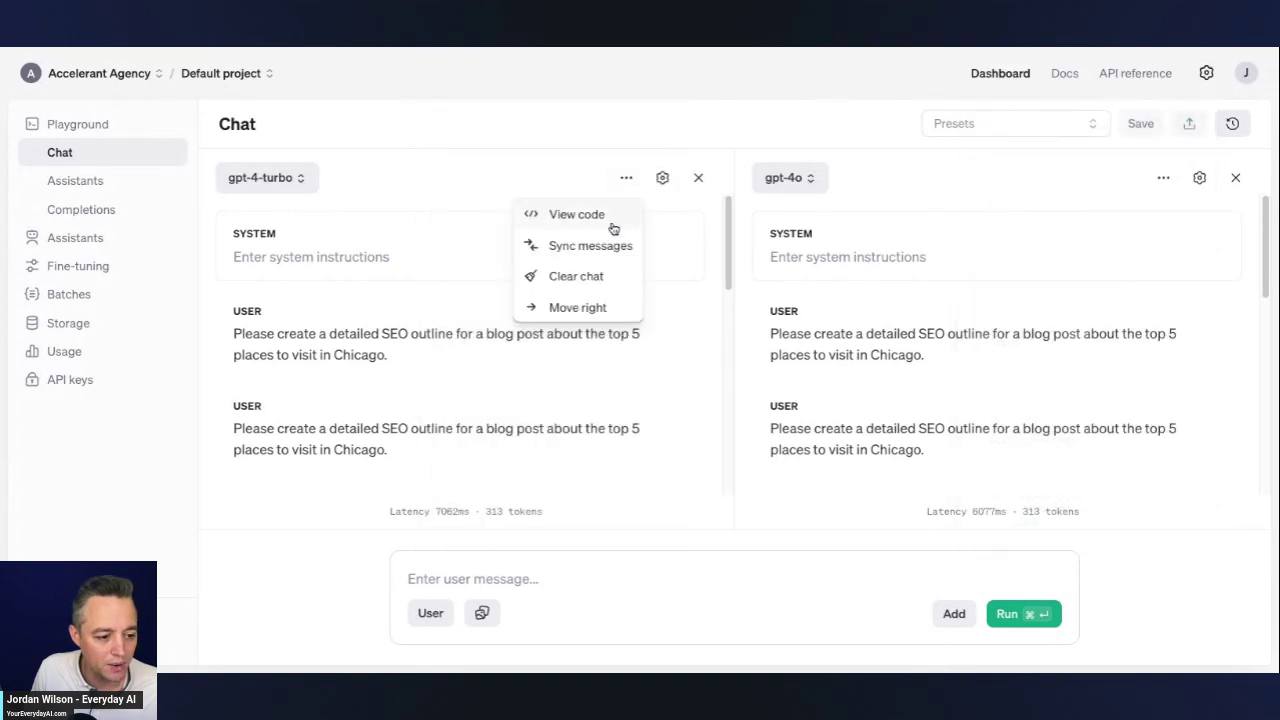
{"action": "left_click", "coordinate": [603, 277]}
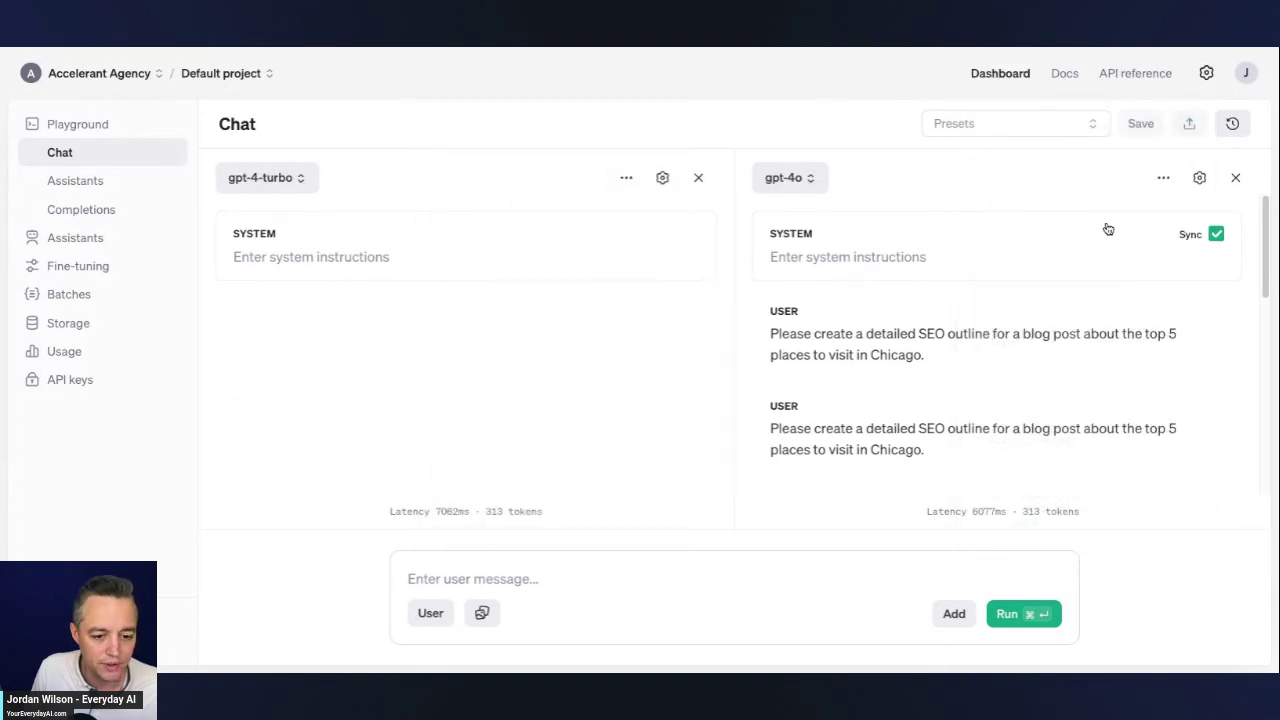
{"action": "left_click", "coordinate": [1163, 177]}
{"action": "left_click", "coordinate": [1128, 280]}
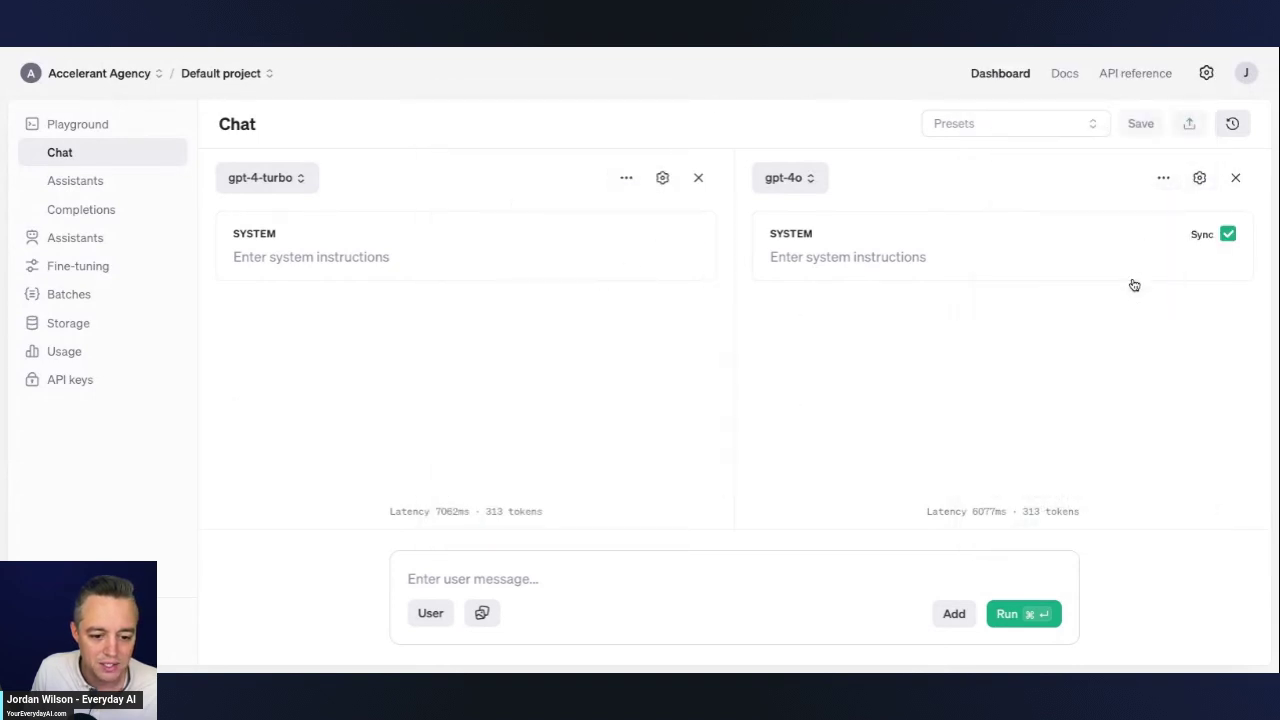
Step: Rerun the Chicago SEO outline prompt and review both fresh 288-token replies
{"action": "left_click", "coordinate": [523, 576]}
{"action": "type", "text": "Please create a detailed SEO outline for a blog post about the top 5 places to visit in Chicago."}
{"action": "left_click", "coordinate": [1030, 626]}
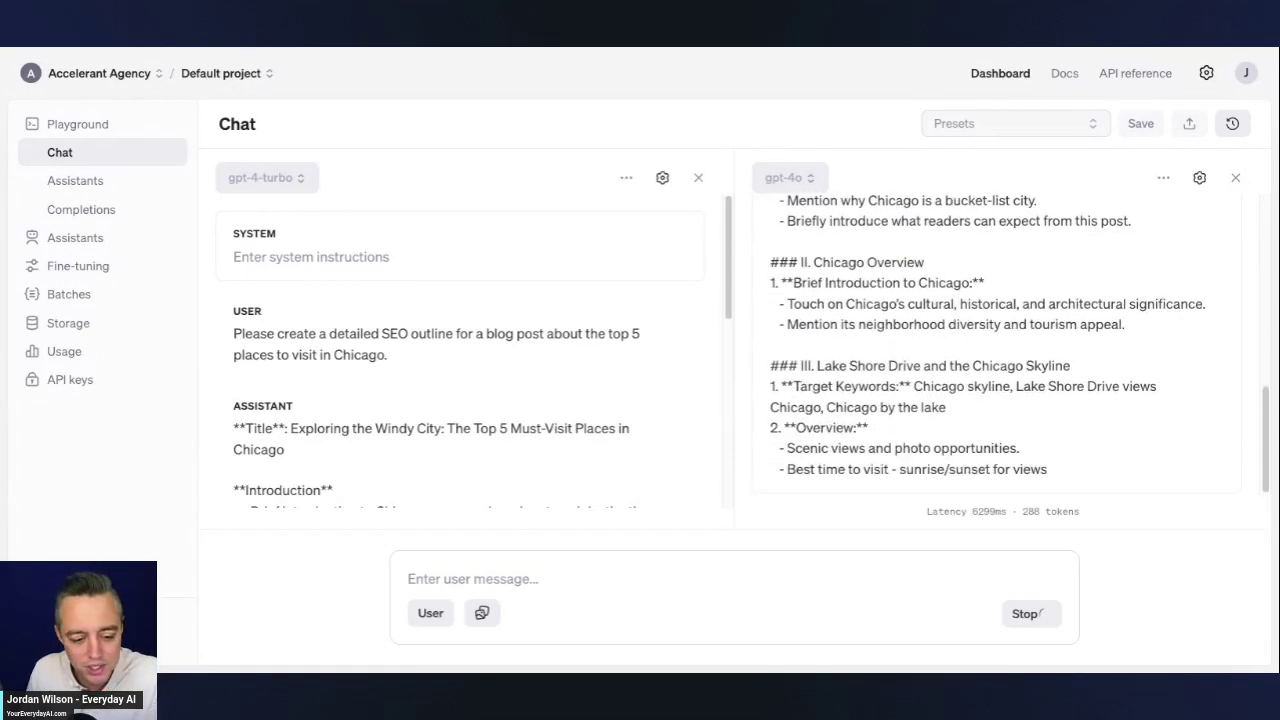
{"action": "scroll", "coordinate": [857, 410], "scroll_direction": "up", "scroll_amount": 2}
{"action": "scroll", "coordinate": [857, 410], "scroll_direction": "down", "scroll_amount": 2}
{"action": "scroll", "coordinate": [860, 409], "scroll_direction": "up", "scroll_amount": 2}
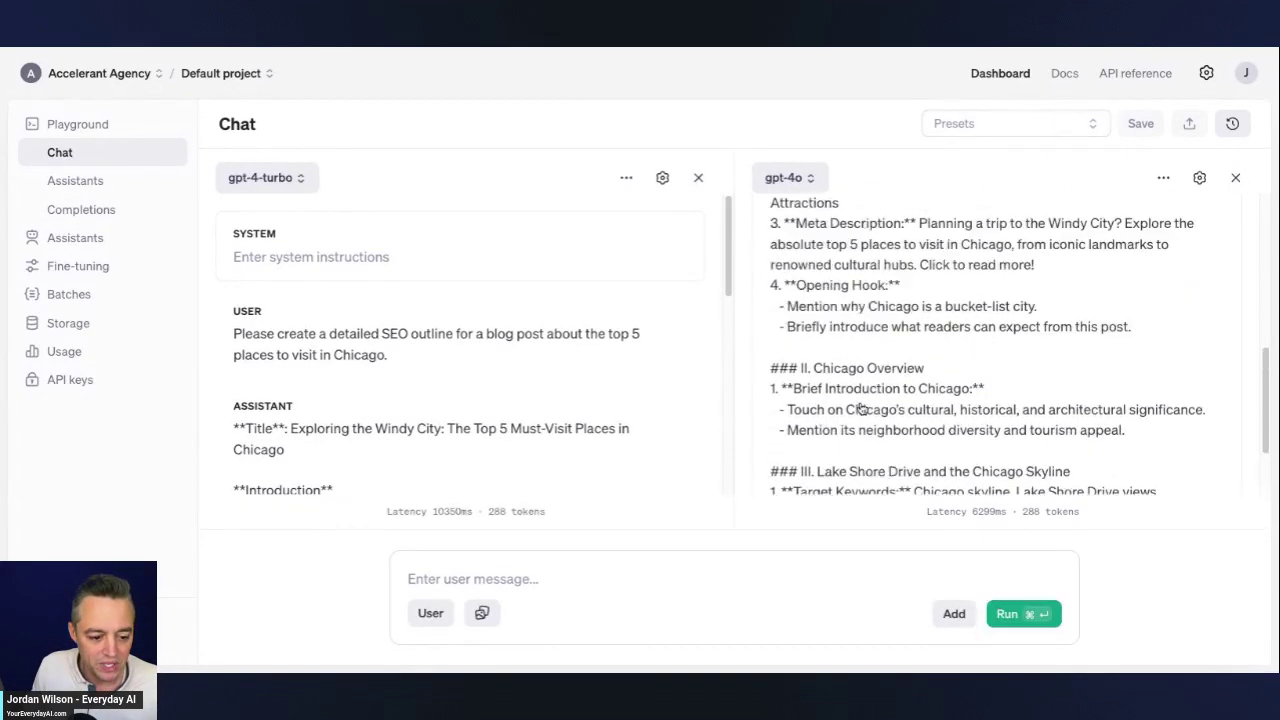
{"action": "scroll", "coordinate": [860, 409], "scroll_direction": "up", "scroll_amount": 3}
{"action": "scroll", "coordinate": [443, 391], "scroll_direction": "down", "scroll_amount": 5}
{"action": "scroll", "coordinate": [477, 409], "scroll_direction": "up", "scroll_amount": 5}
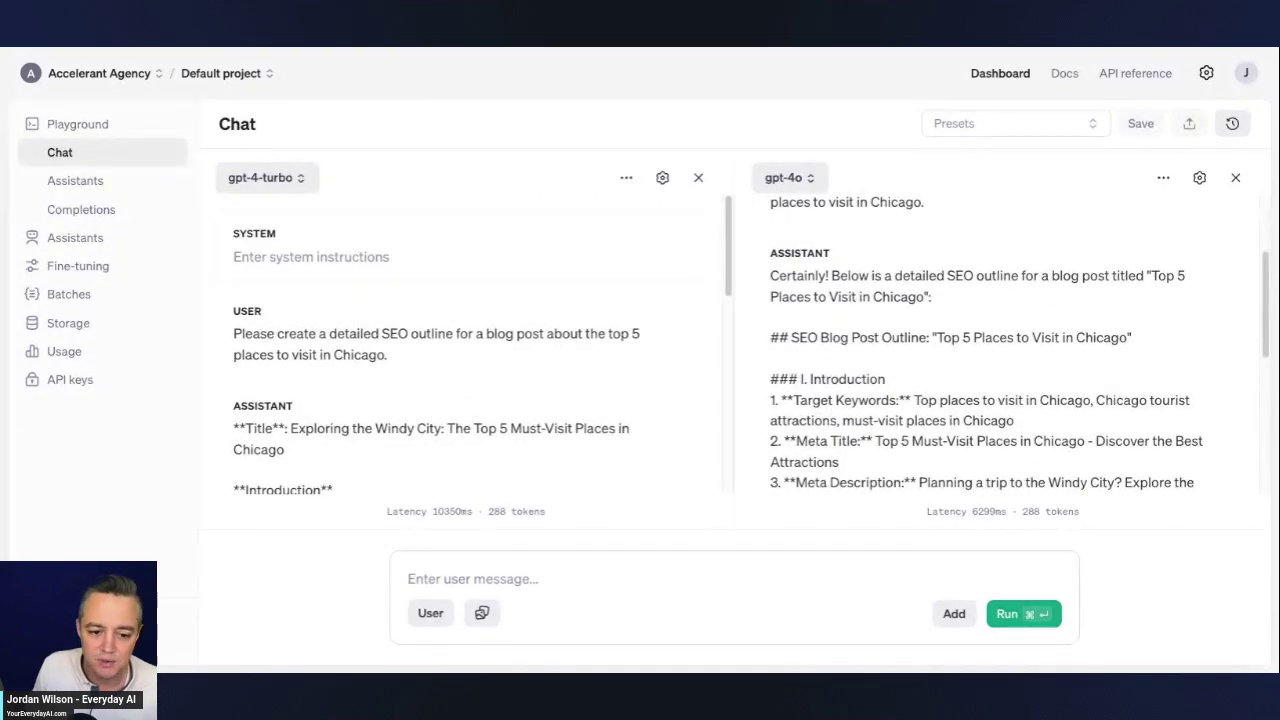
Step: Clear both the gpt-4o and gpt-4-turbo conversations
{"action": "left_click", "coordinate": [1163, 177]}
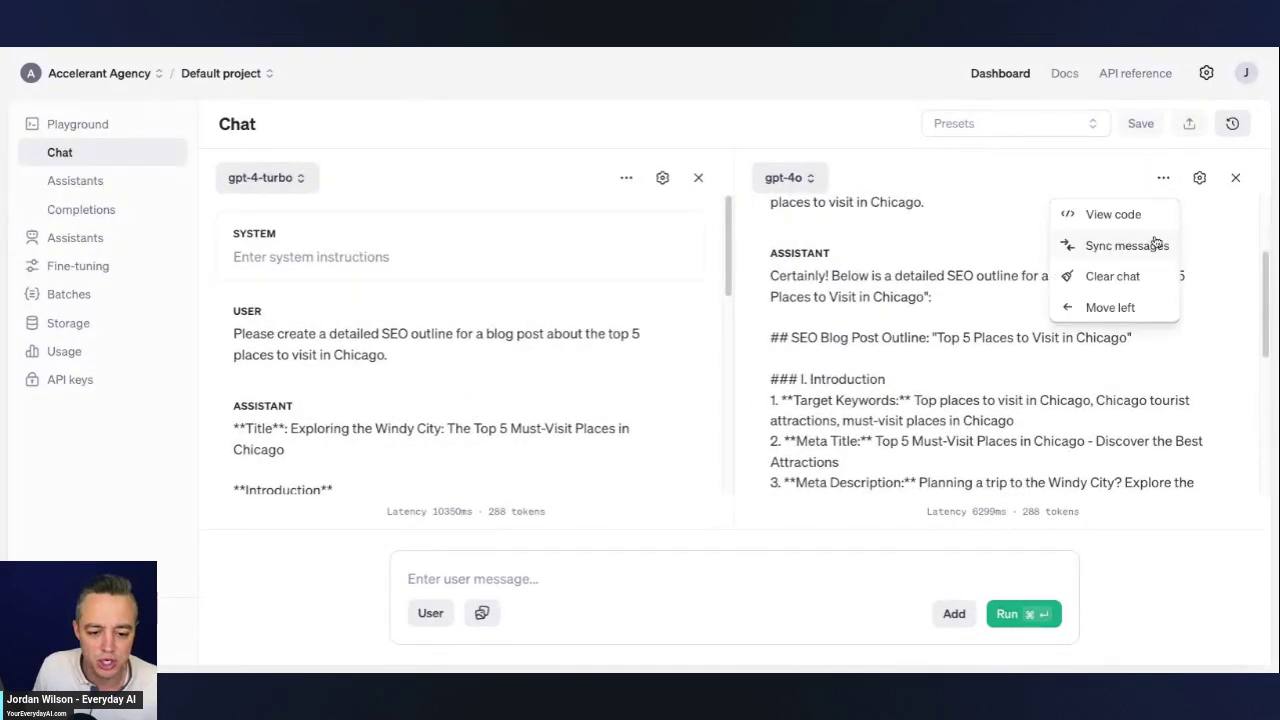
{"action": "left_click", "coordinate": [1137, 277]}
{"action": "left_click", "coordinate": [626, 177]}
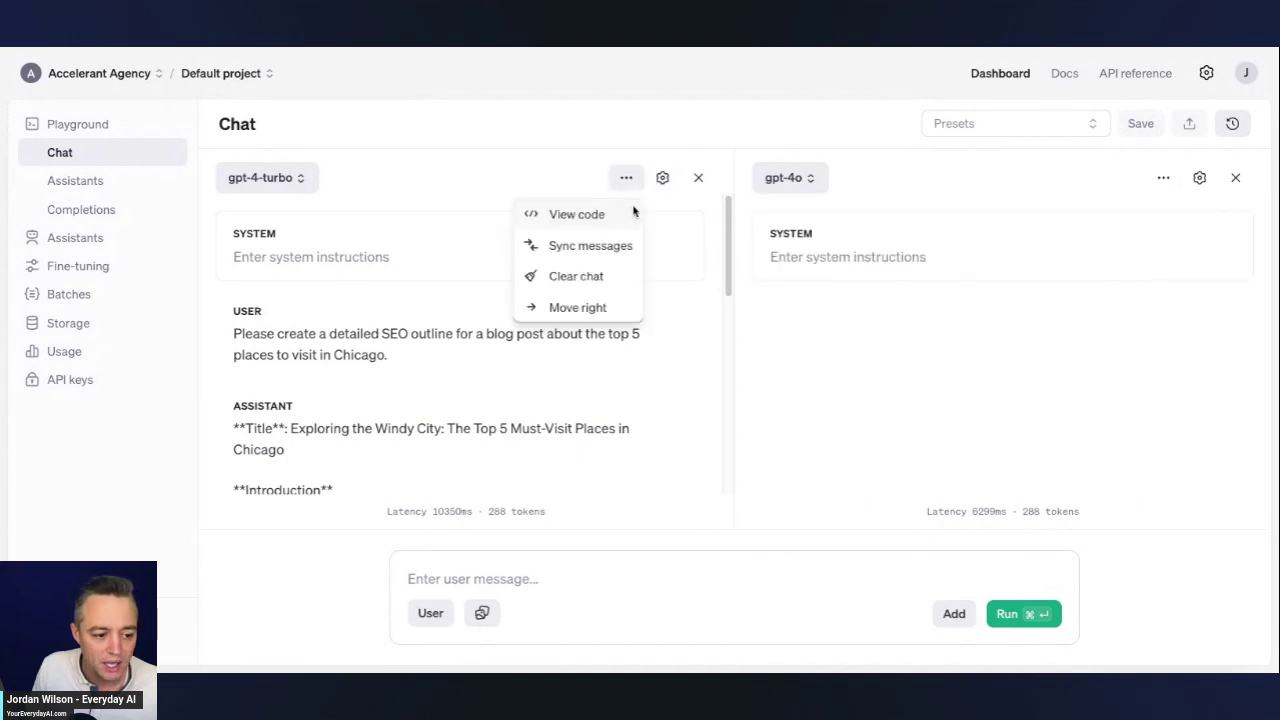
{"action": "left_click", "coordinate": [609, 279]}
Step: Change the shared temperature from 1.3 to 1 for both models
{"action": "left_click", "coordinate": [661, 178]}
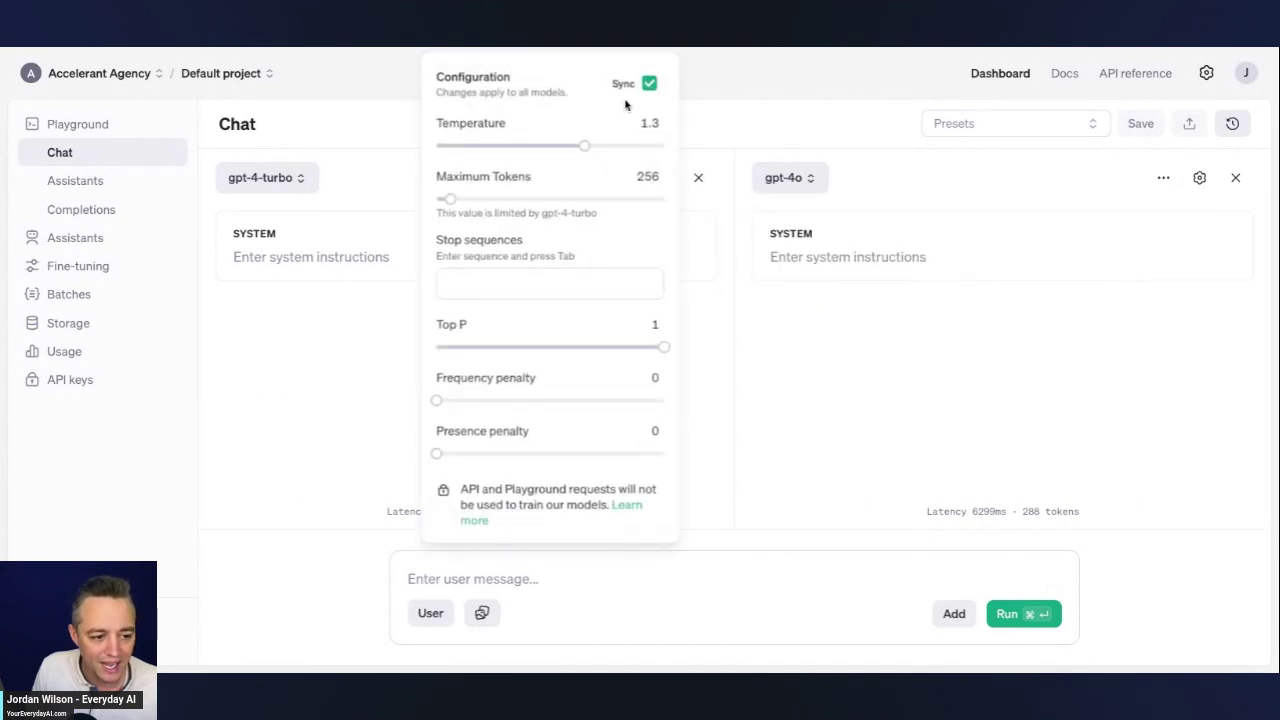
{"action": "double_click", "coordinate": [645, 122]}
{"action": "key", "text": "BackSpace"}
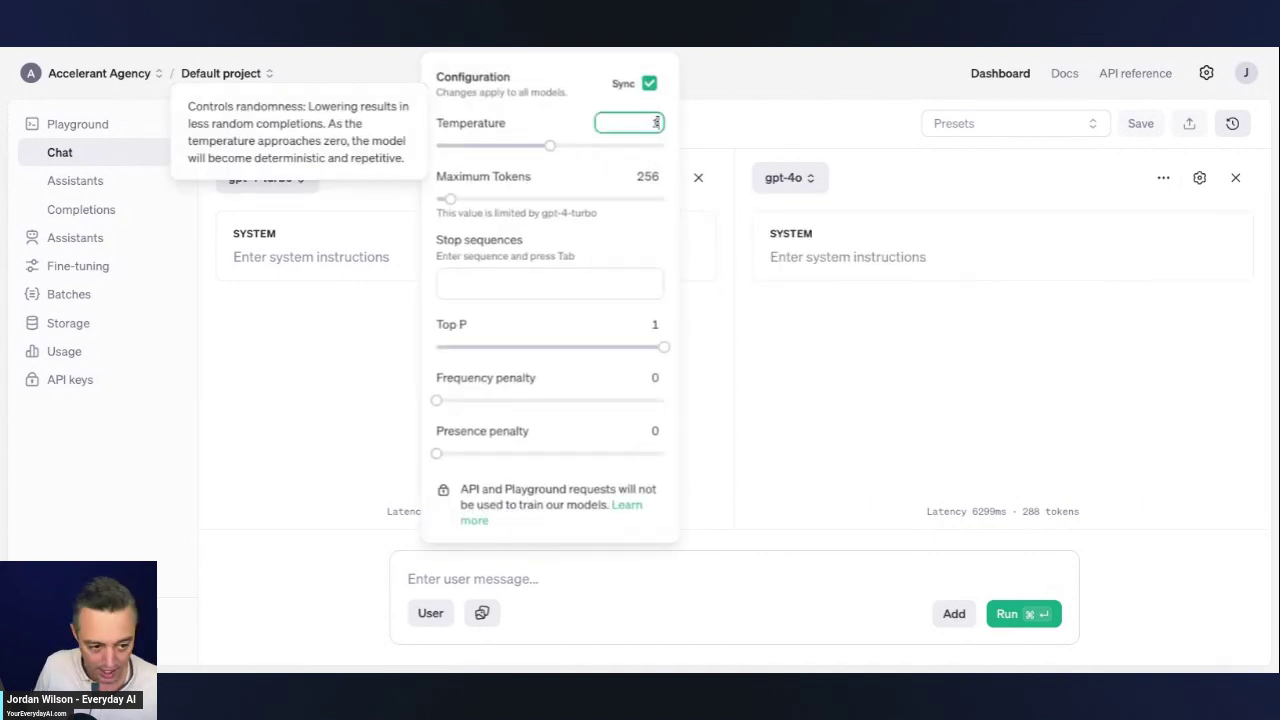
{"action": "type", "text": "1"}
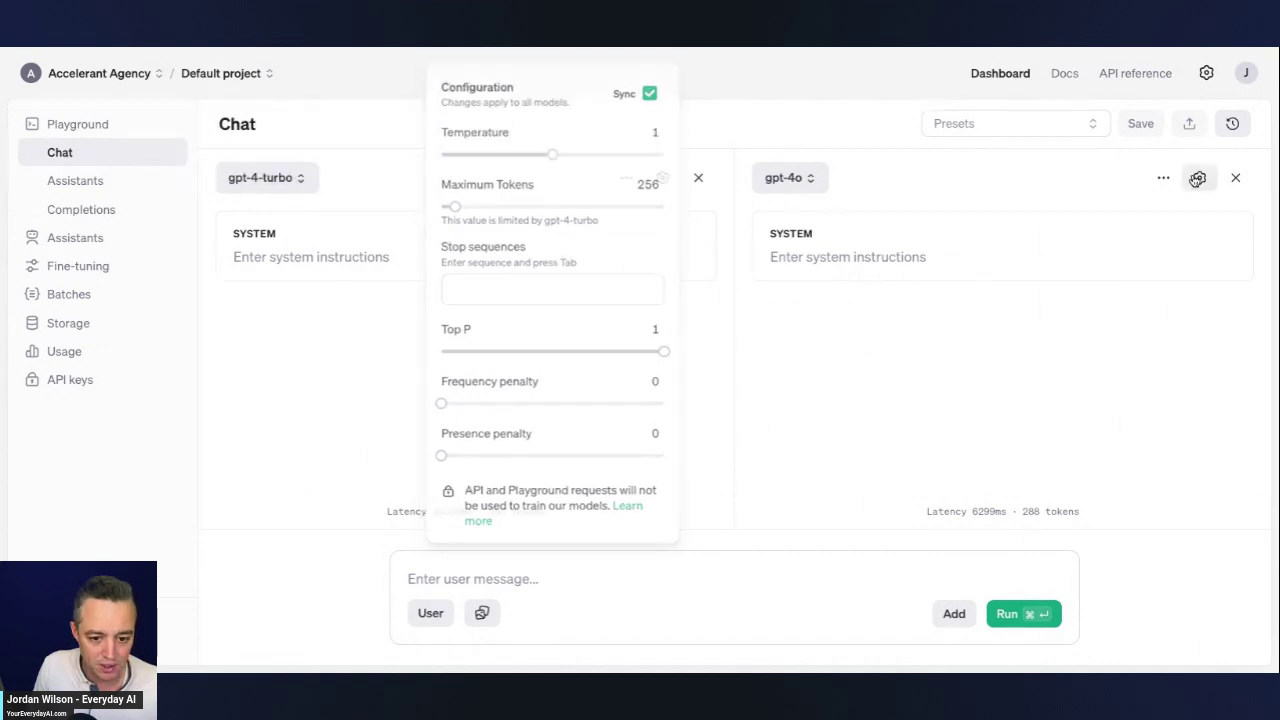
{"action": "left_click", "coordinate": [1197, 177]}
{"action": "left_click", "coordinate": [887, 110]}
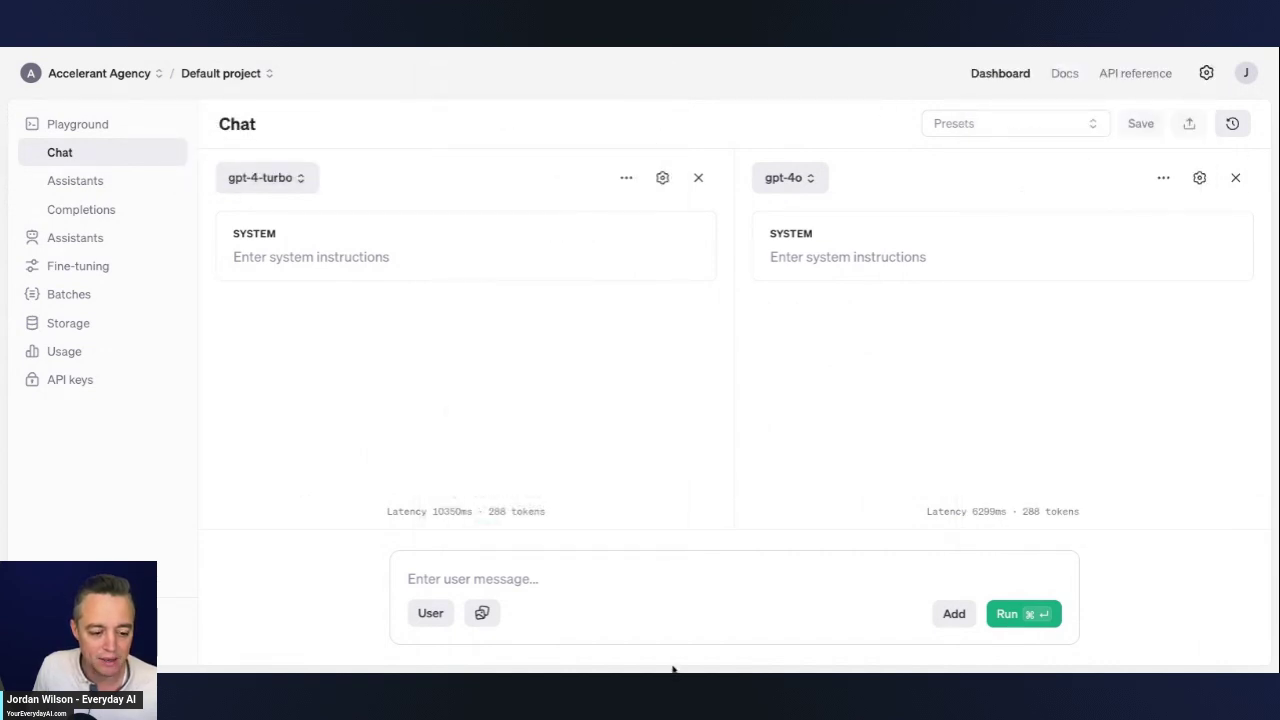
Step: Paste the beginner-friendly electric cars features and benefits prompt and run it on both models
{"action": "left_click", "coordinate": [659, 567]}
{"action": "type", "text": "Describe the key features and benefits of electric cars in a way that is easy to understand for someone new to the topic."}
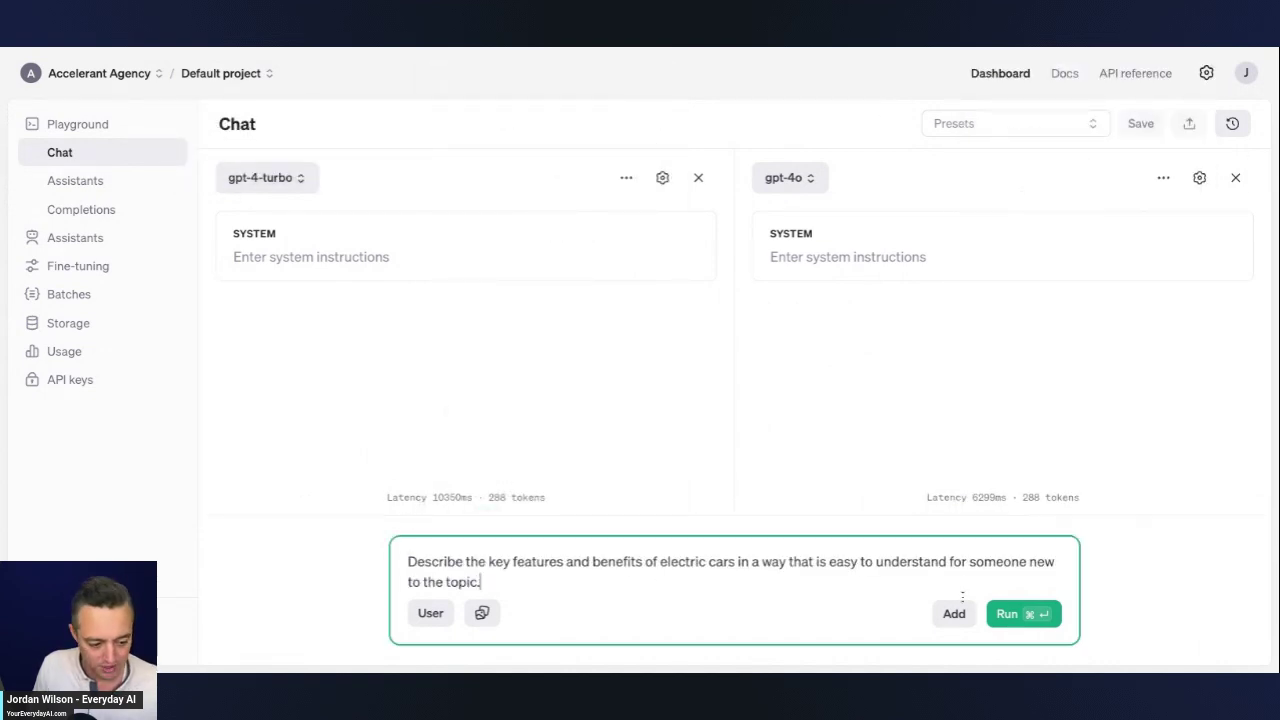
{"action": "left_click", "coordinate": [1015, 614]}
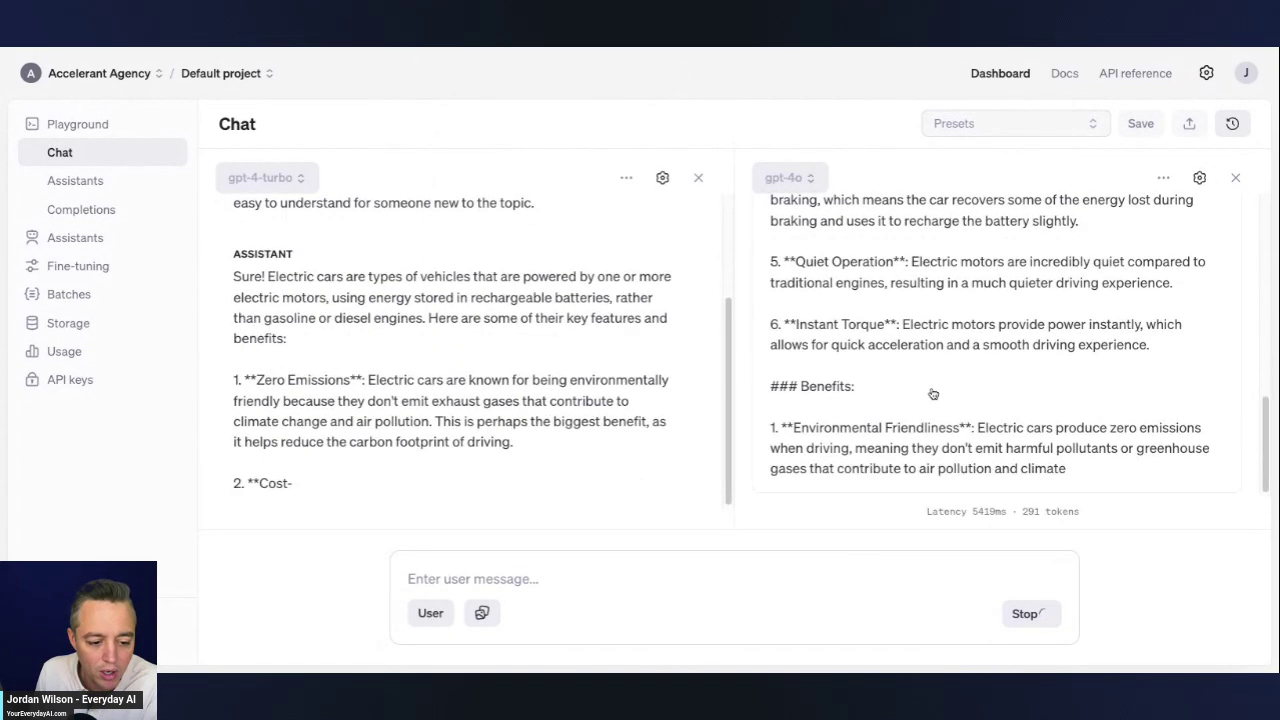
Step: Scroll through both 291-token electric car replies to compare them
{"action": "scroll", "coordinate": [724, 375], "scroll_direction": "up", "scroll_amount": 5}
{"action": "scroll", "coordinate": [1100, 366], "scroll_direction": "up", "scroll_amount": 10}
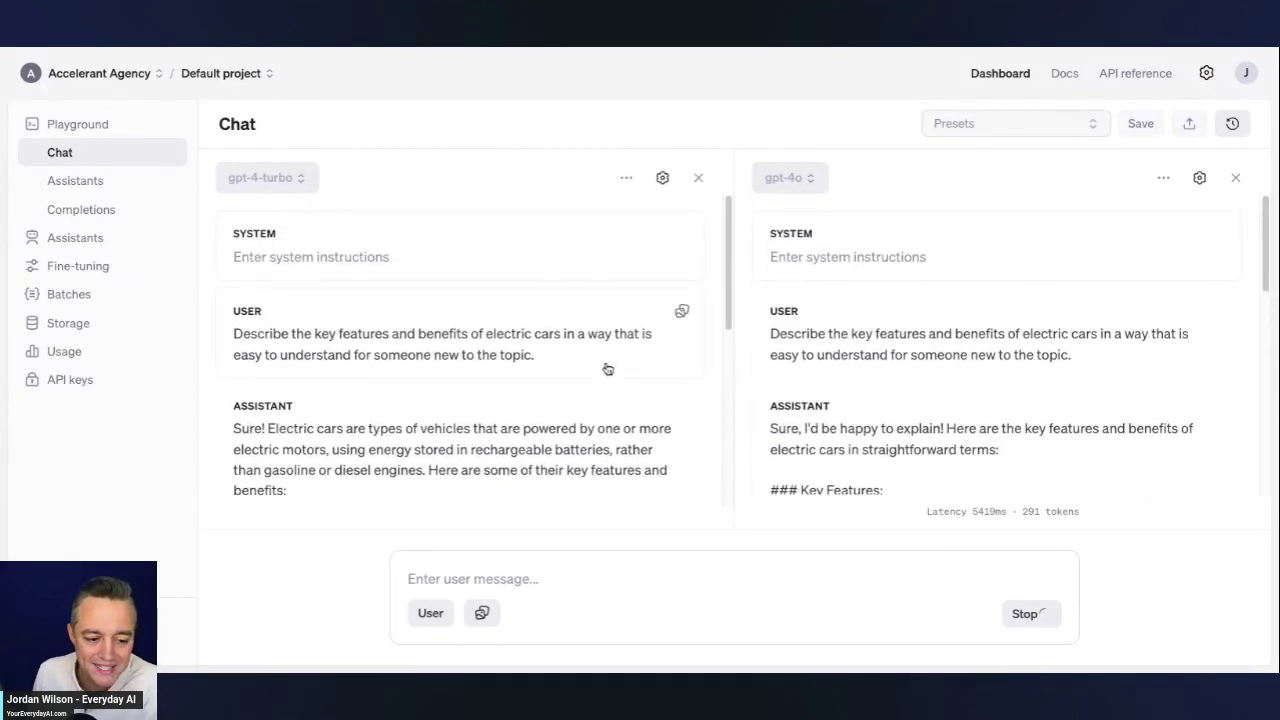
{"action": "scroll", "coordinate": [598, 374], "scroll_direction": "down", "scroll_amount": 1}
{"action": "scroll", "coordinate": [600, 374], "scroll_direction": "down", "scroll_amount": 2}
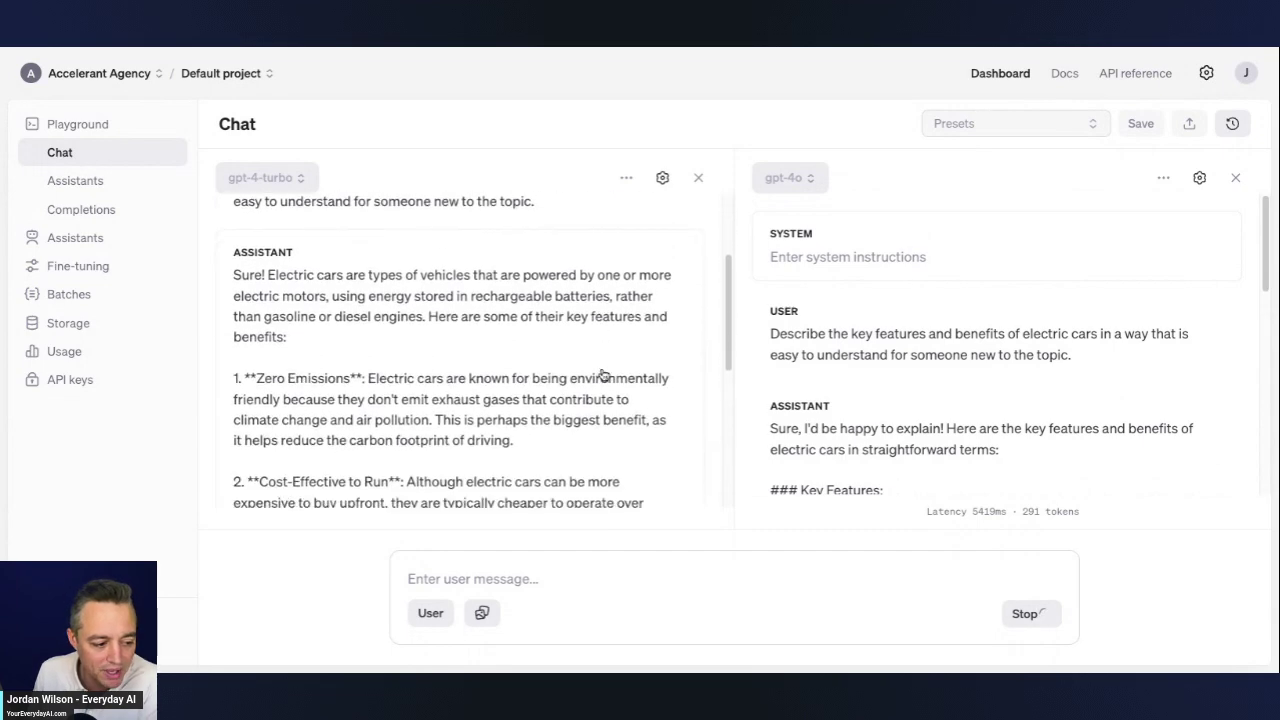
{"action": "scroll", "coordinate": [815, 367], "scroll_direction": "down", "scroll_amount": 1}
{"action": "scroll", "coordinate": [815, 367], "scroll_direction": "down", "scroll_amount": 1}
{"action": "scroll", "coordinate": [622, 375], "scroll_direction": "down", "scroll_amount": 2}
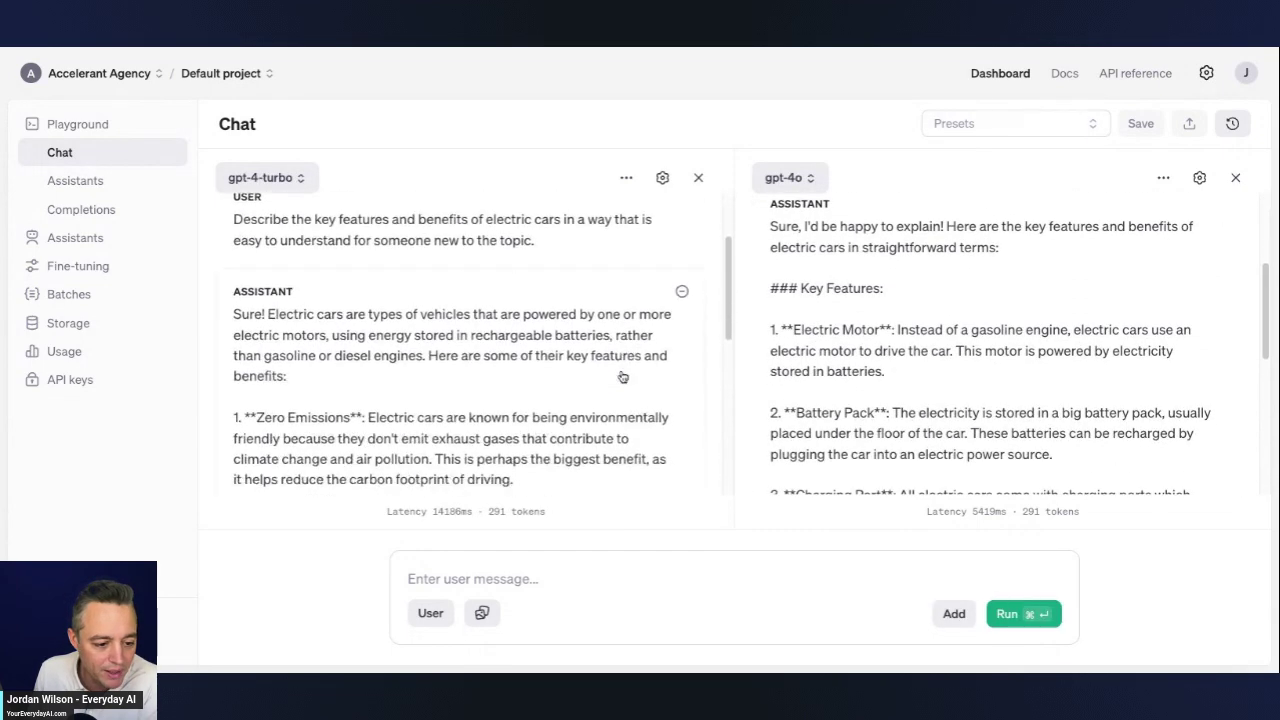
{"action": "scroll", "coordinate": [622, 375], "scroll_direction": "down", "scroll_amount": 1}
{"action": "scroll", "coordinate": [795, 355], "scroll_direction": "down", "scroll_amount": 1}
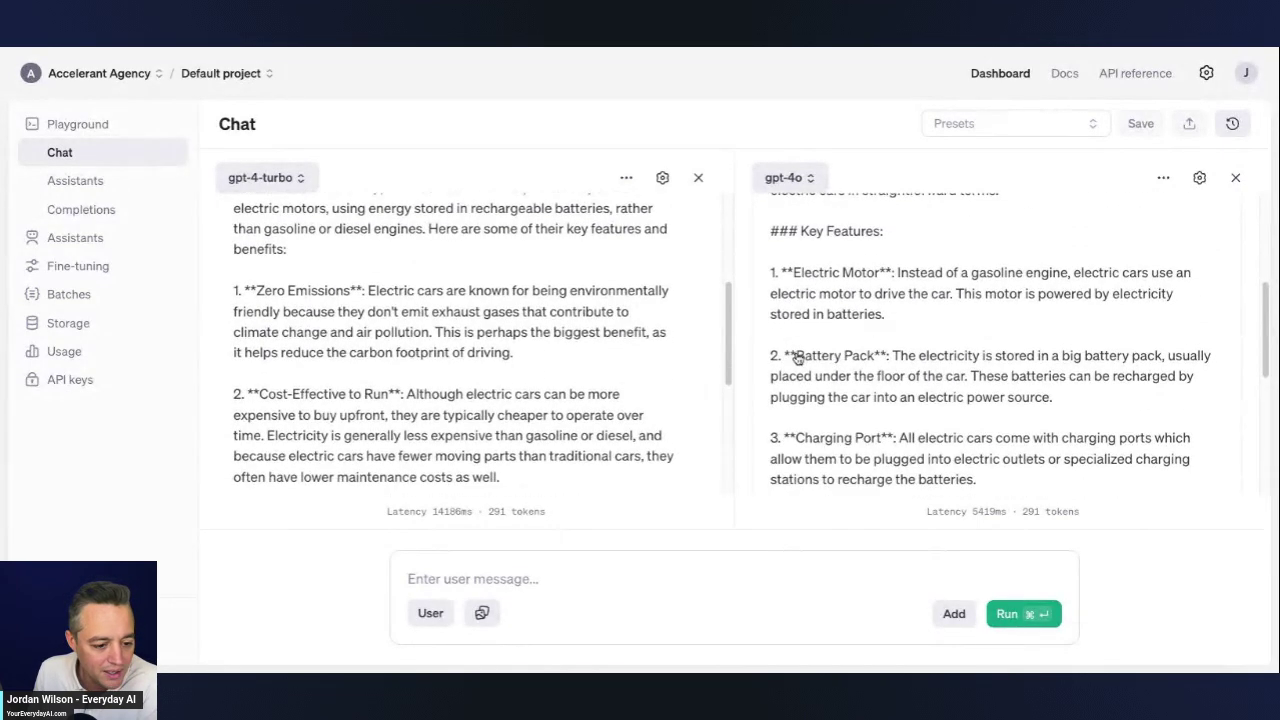
{"action": "scroll", "coordinate": [632, 362], "scroll_direction": "down", "scroll_amount": 1}
{"action": "scroll", "coordinate": [630, 366], "scroll_direction": "down", "scroll_amount": 1}
{"action": "scroll", "coordinate": [630, 366], "scroll_direction": "up", "scroll_amount": 1}
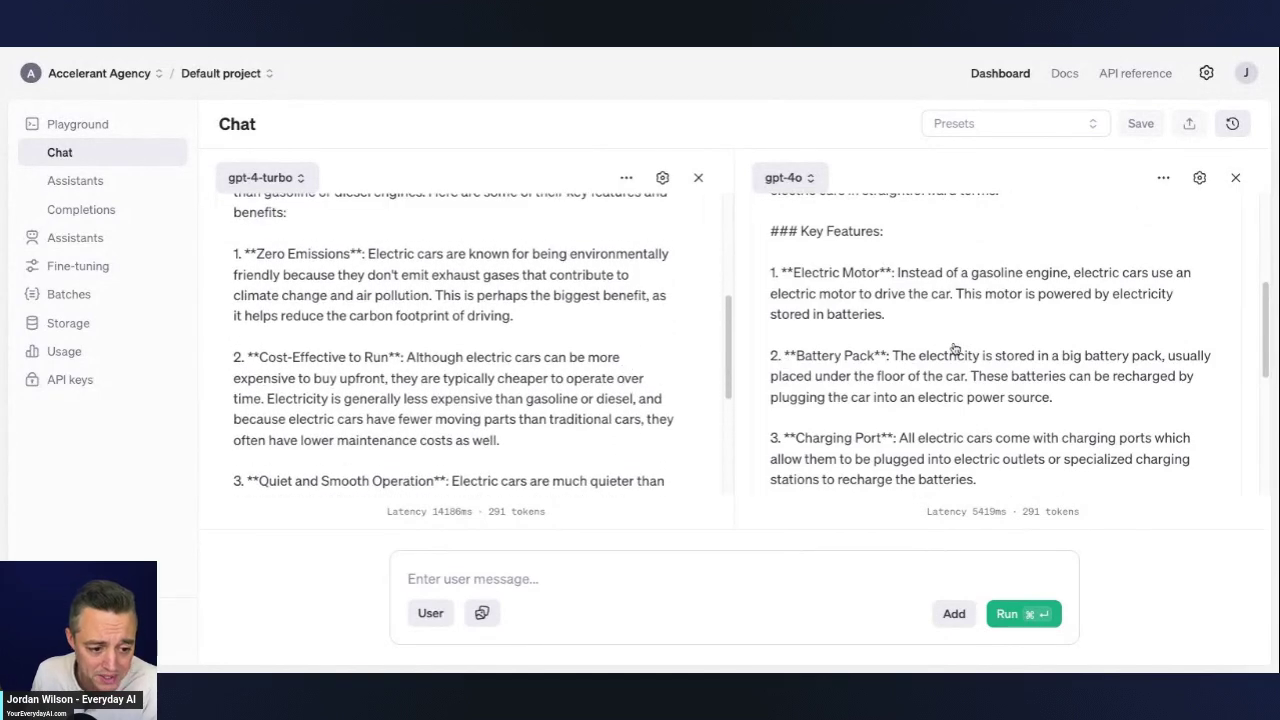
{"action": "scroll", "coordinate": [953, 347], "scroll_direction": "up", "scroll_amount": 1}
{"action": "scroll", "coordinate": [953, 347], "scroll_direction": "down", "scroll_amount": 2}
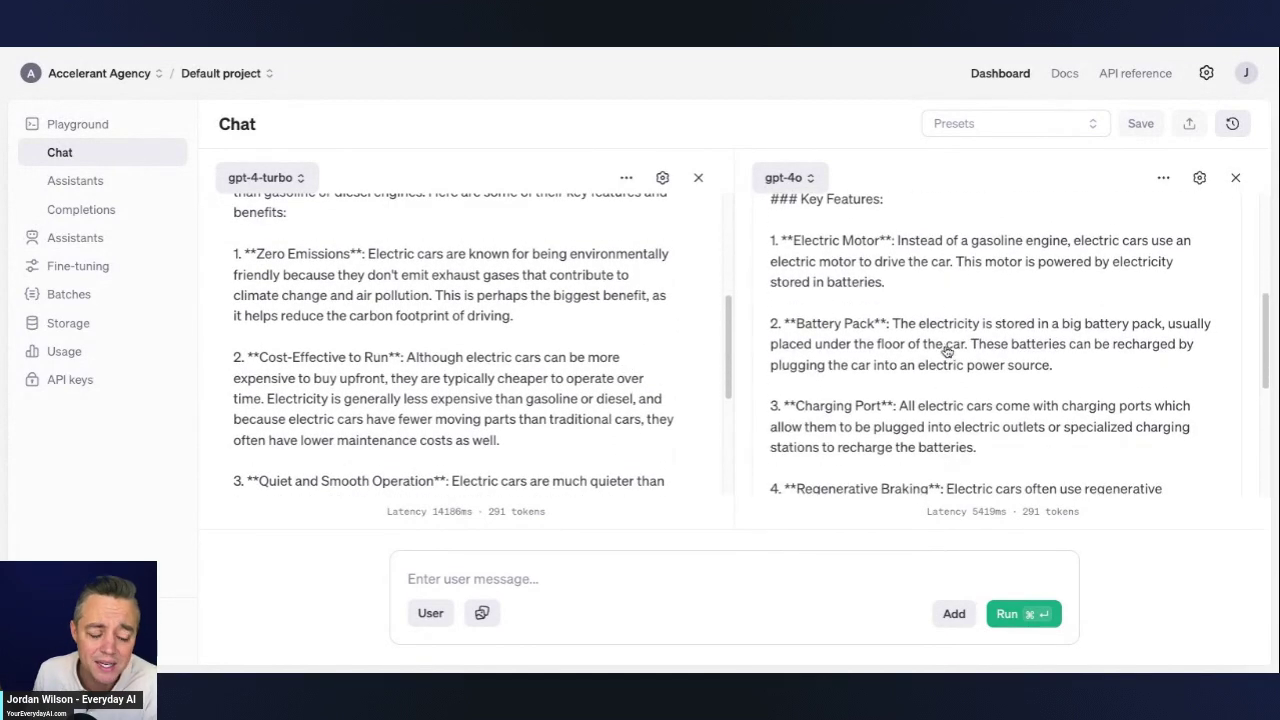
{"action": "scroll", "coordinate": [567, 379], "scroll_direction": "up", "scroll_amount": 1}
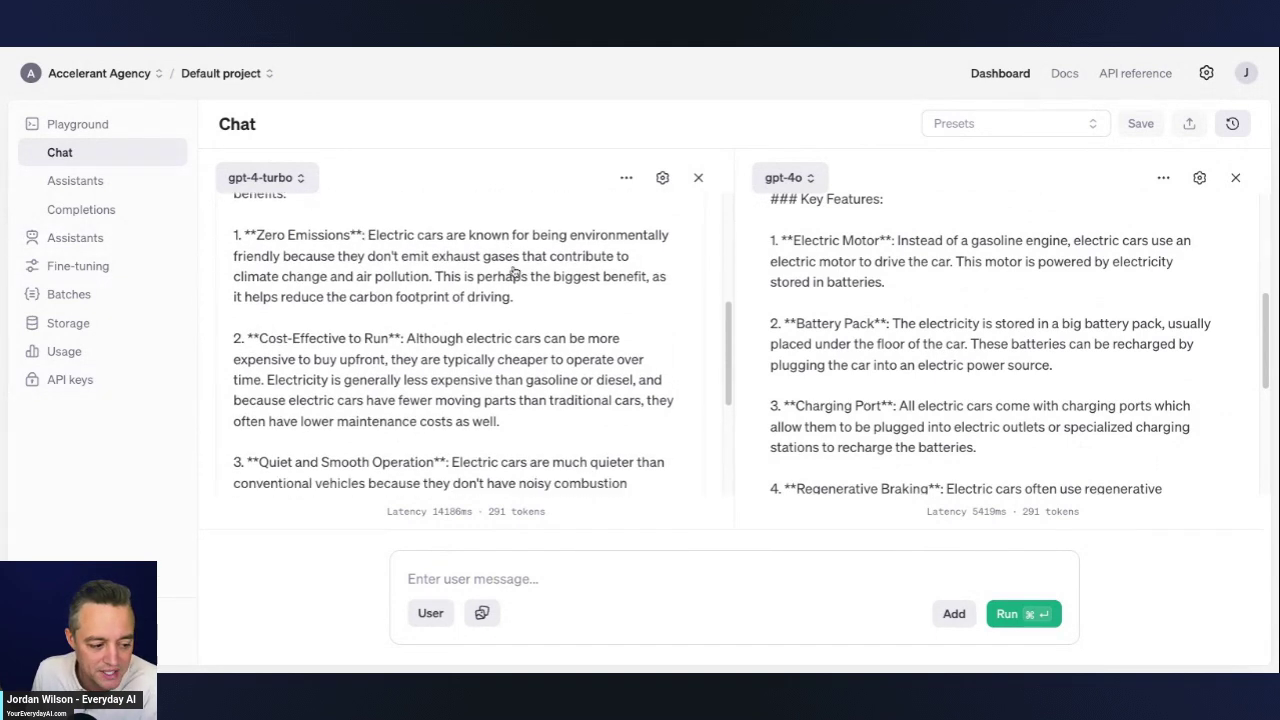
{"action": "scroll", "coordinate": [512, 276], "scroll_direction": "down", "scroll_amount": 2}
{"action": "scroll", "coordinate": [516, 275], "scroll_direction": "up", "scroll_amount": 2}
{"action": "scroll", "coordinate": [1054, 360], "scroll_direction": "up", "scroll_amount": 3}
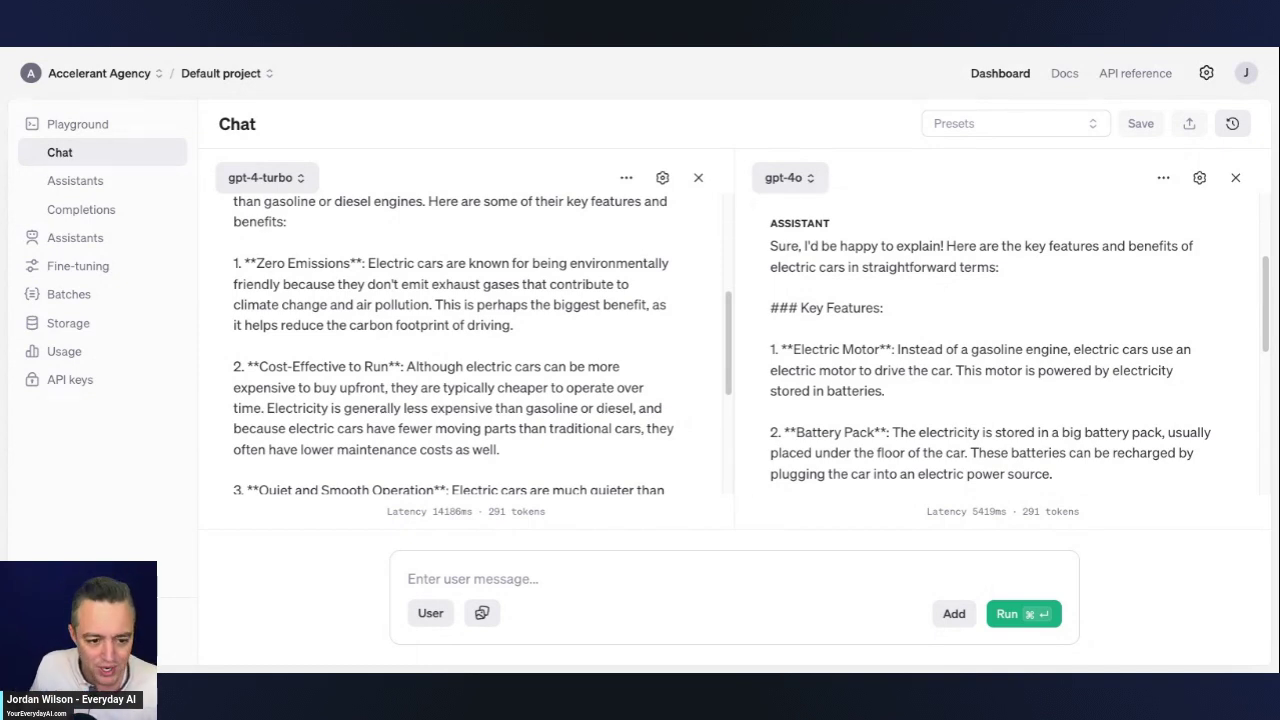
Step: Clear the gpt-4o and gpt-4-turbo chats, leaving only blank system instructions in both panes
{"action": "left_click", "coordinate": [1163, 177]}
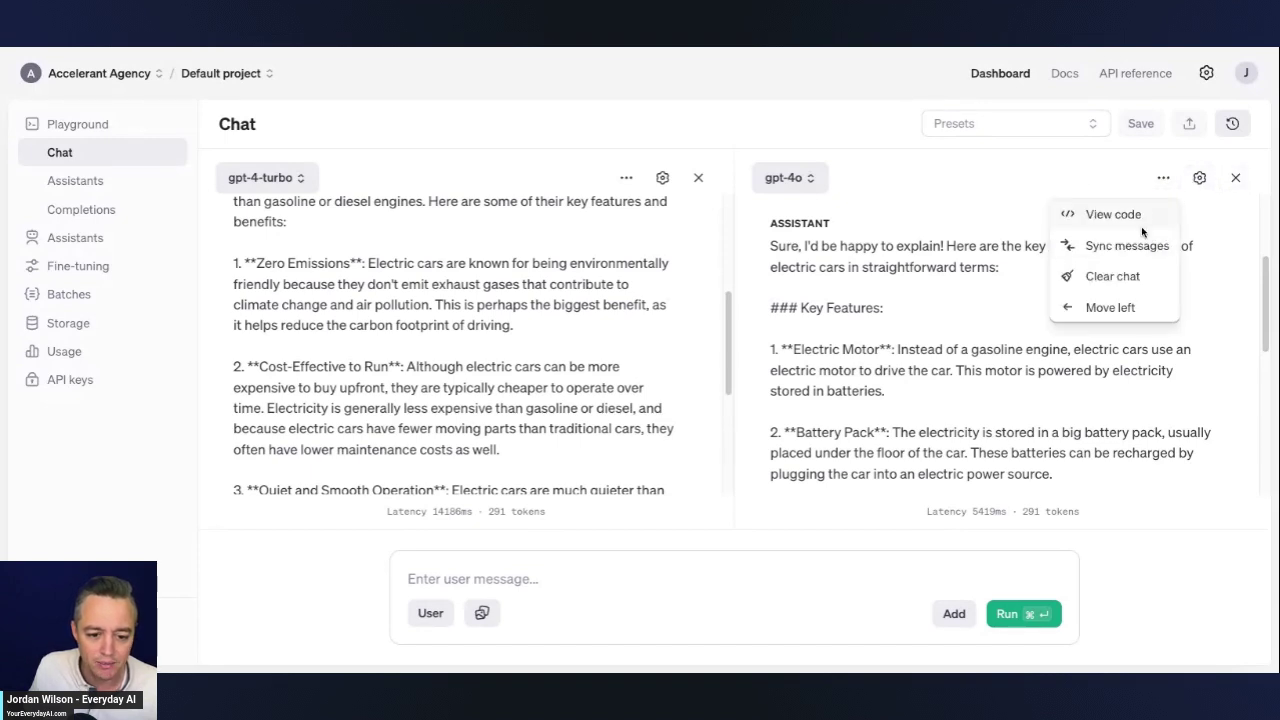
{"action": "left_click", "coordinate": [1120, 276]}
{"action": "left_click", "coordinate": [626, 177]}
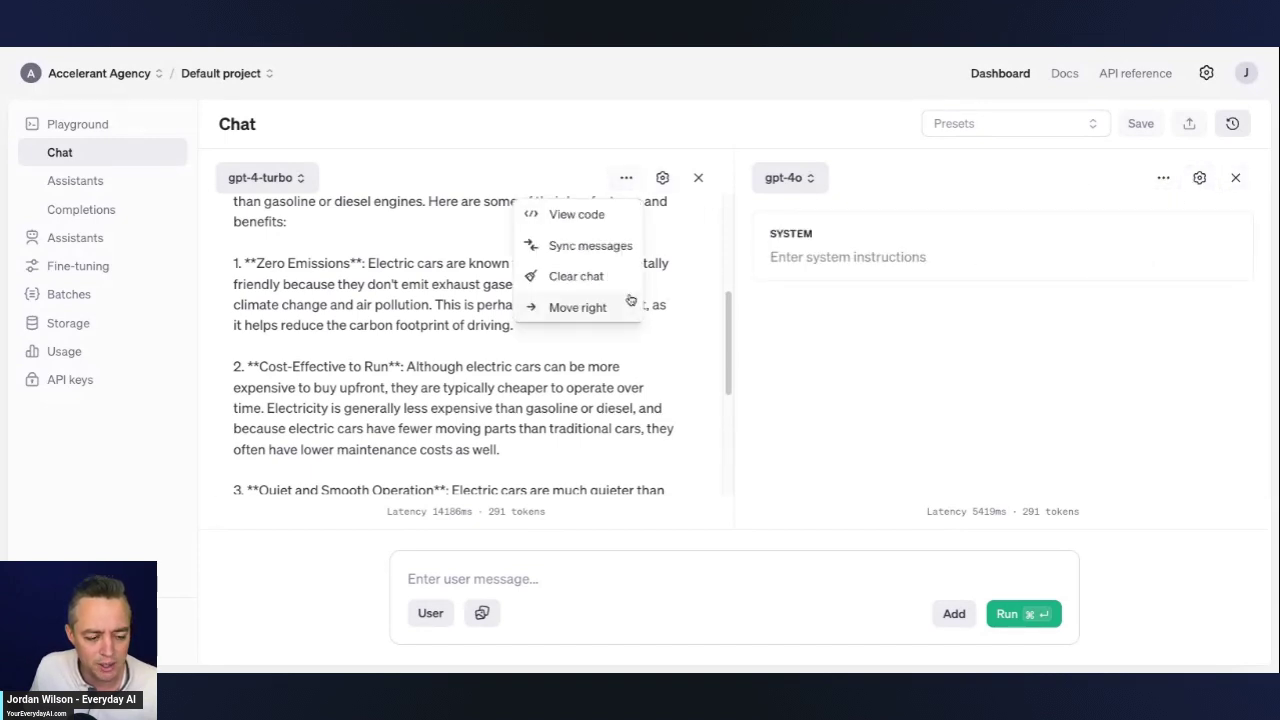
{"action": "left_click", "coordinate": [620, 246]}
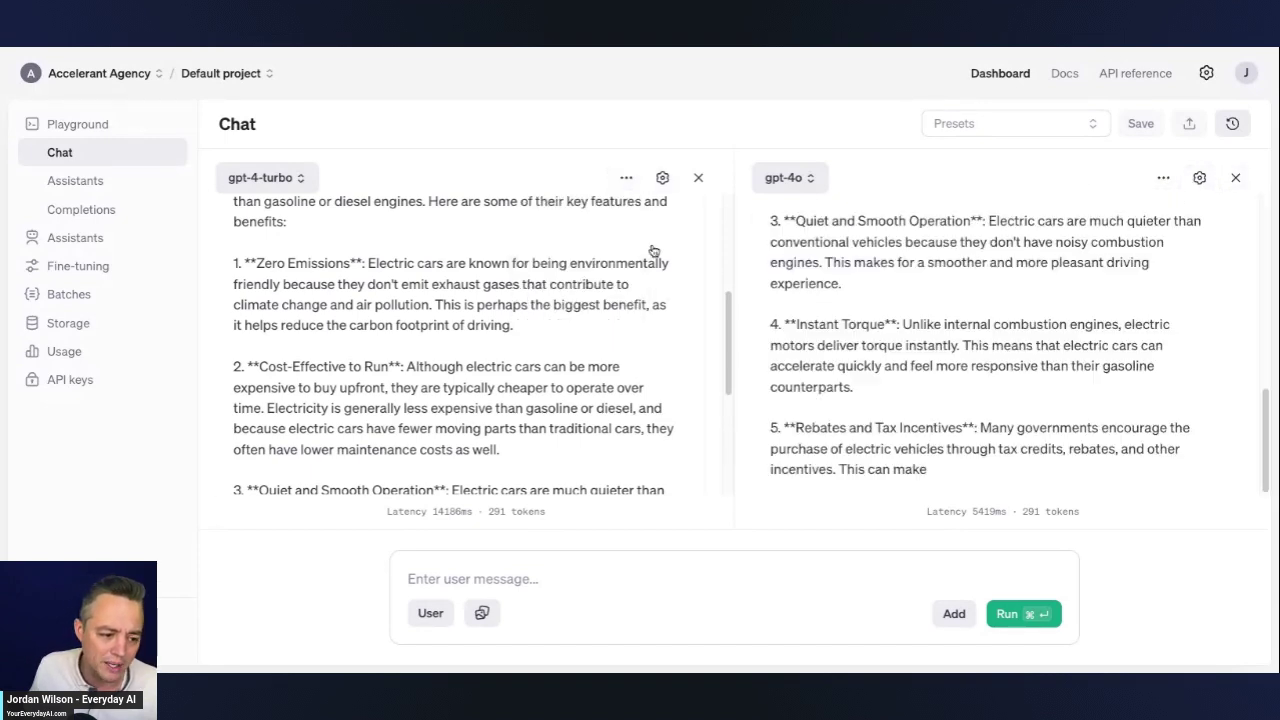
{"action": "left_click", "coordinate": [628, 177]}
{"action": "left_click", "coordinate": [610, 276]}
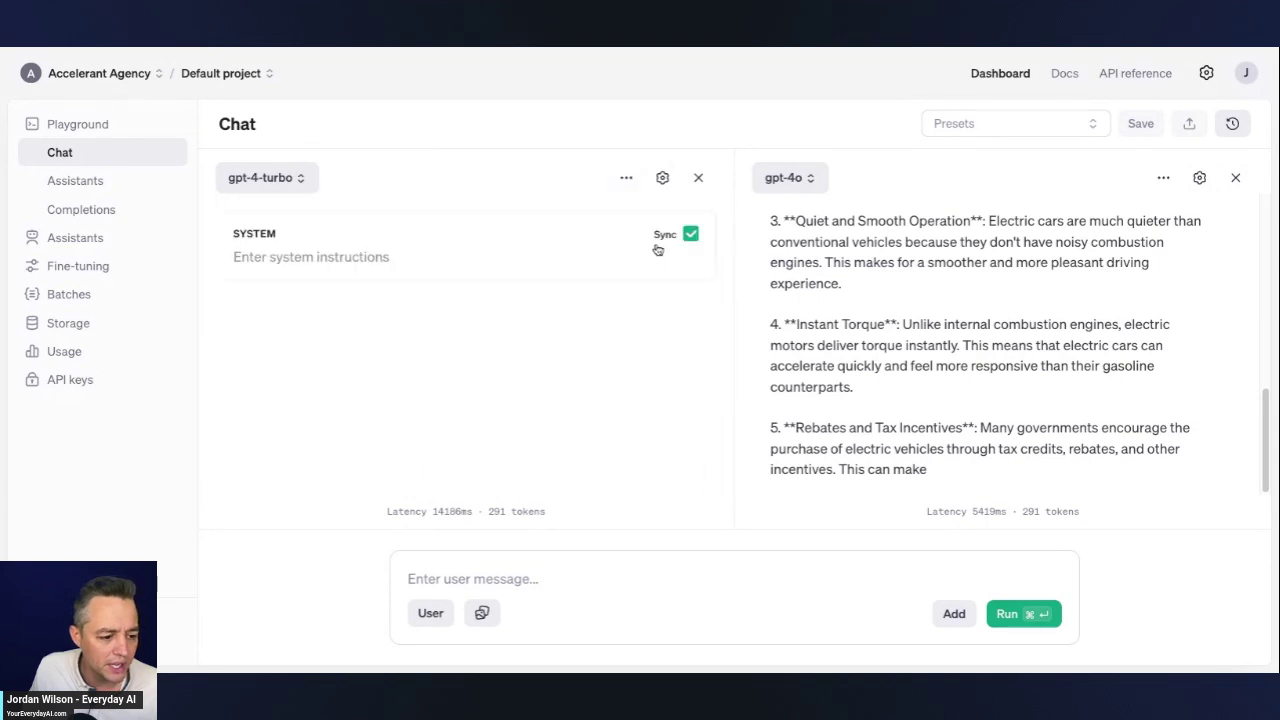
{"action": "left_click", "coordinate": [1164, 177]}
{"action": "left_click", "coordinate": [1128, 277]}
{"action": "left_click", "coordinate": [540, 570]}
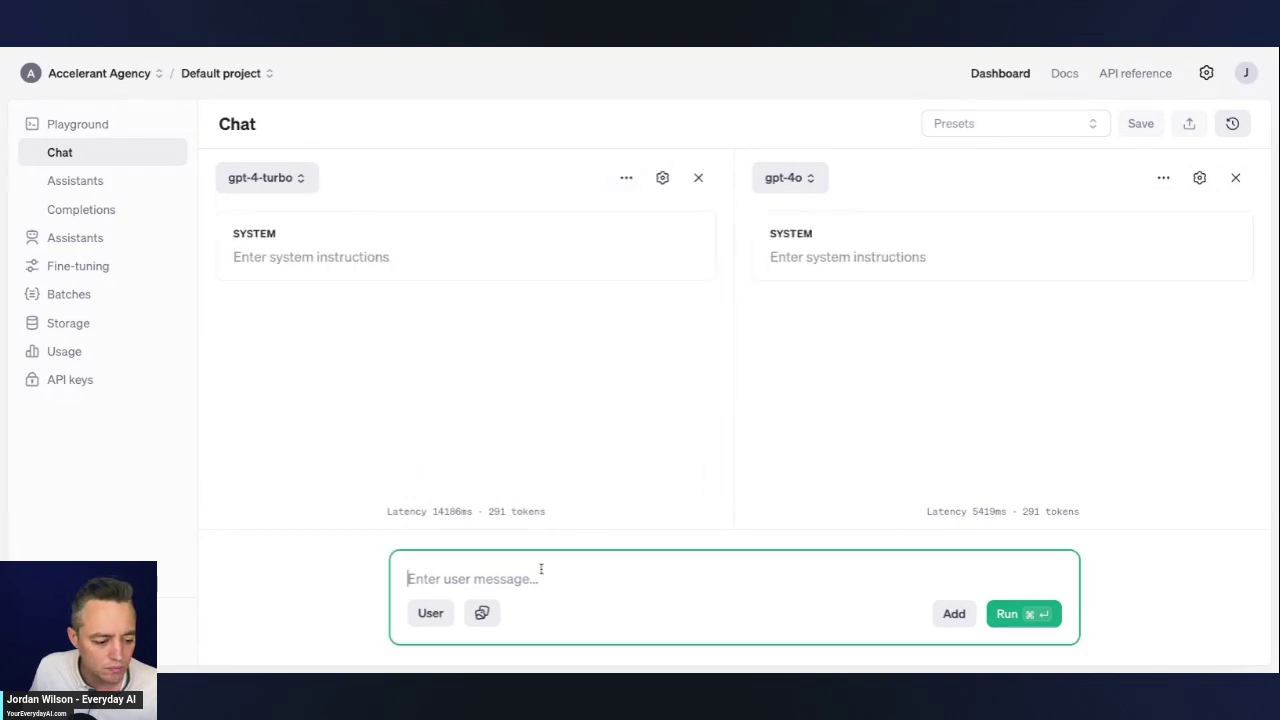
Step: Paste the apples-and-bananas question and run it on gpt-4-turbo and gpt-4o side by side
{"action": "type", "text": "Yesterday, I ended the day with 3 apples and 2 bananas. Today, I ate 1 apple and had to throw one banana away because it got bad. How many apples and bananas do i have left to eat?"}
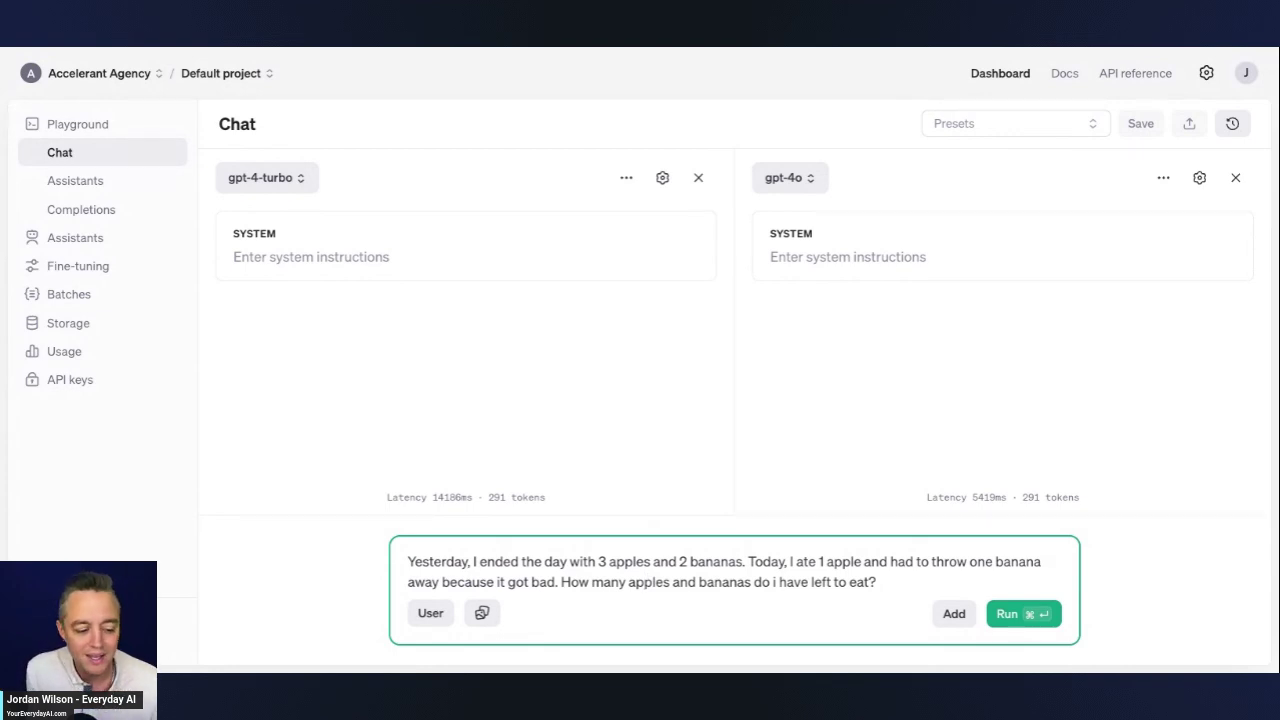
{"action": "left_click", "coordinate": [1006, 622]}
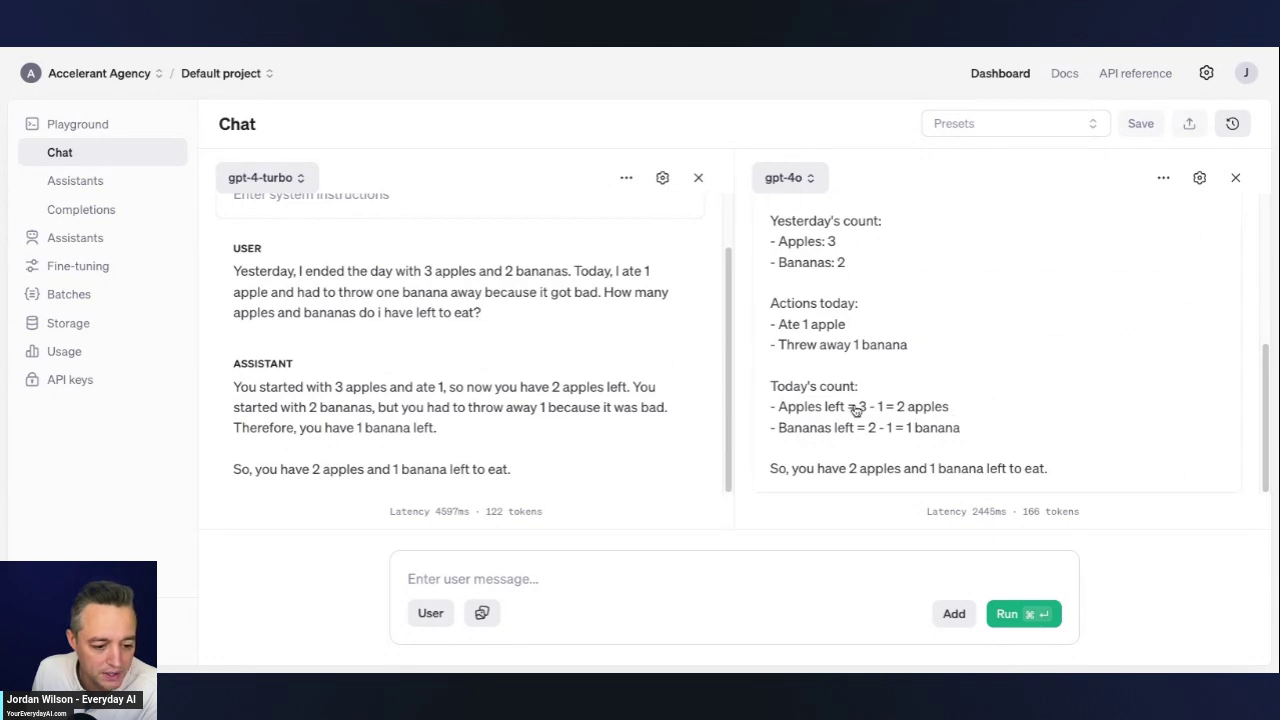
{"action": "scroll", "coordinate": [457, 400], "scroll_direction": "down", "scroll_amount": 1}
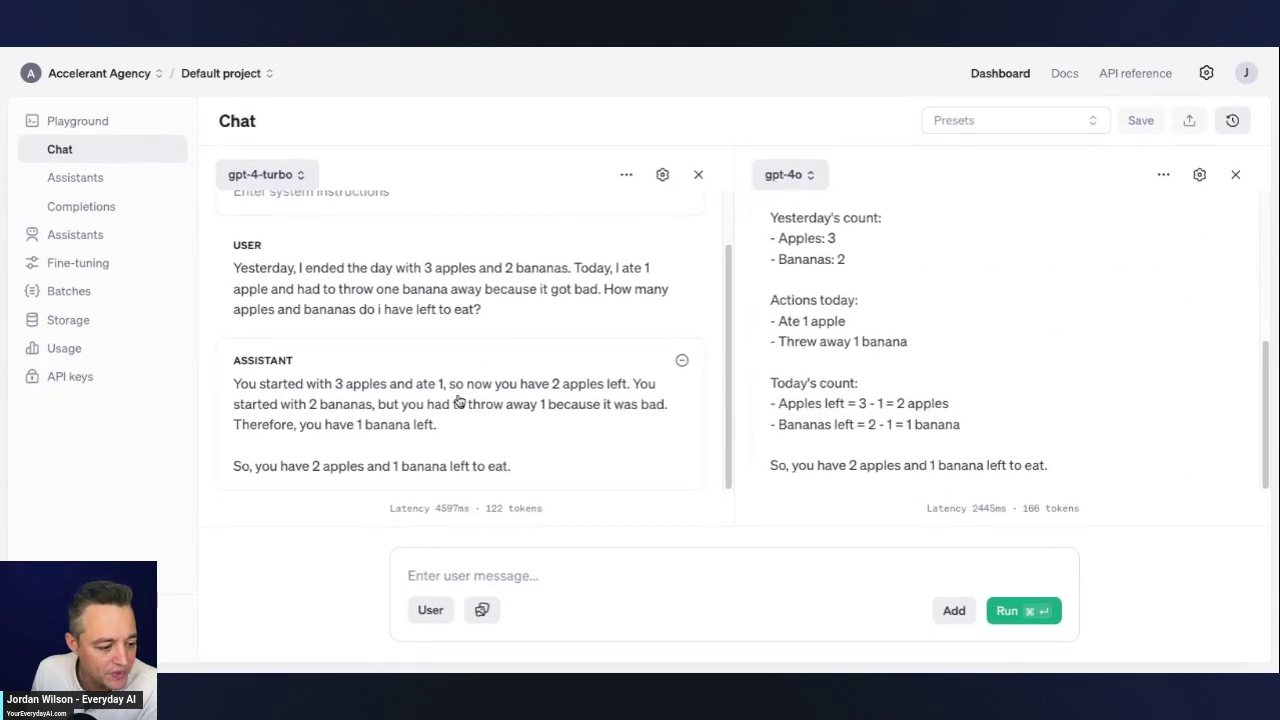
{"action": "scroll", "coordinate": [457, 400], "scroll_direction": "up", "scroll_amount": 1}
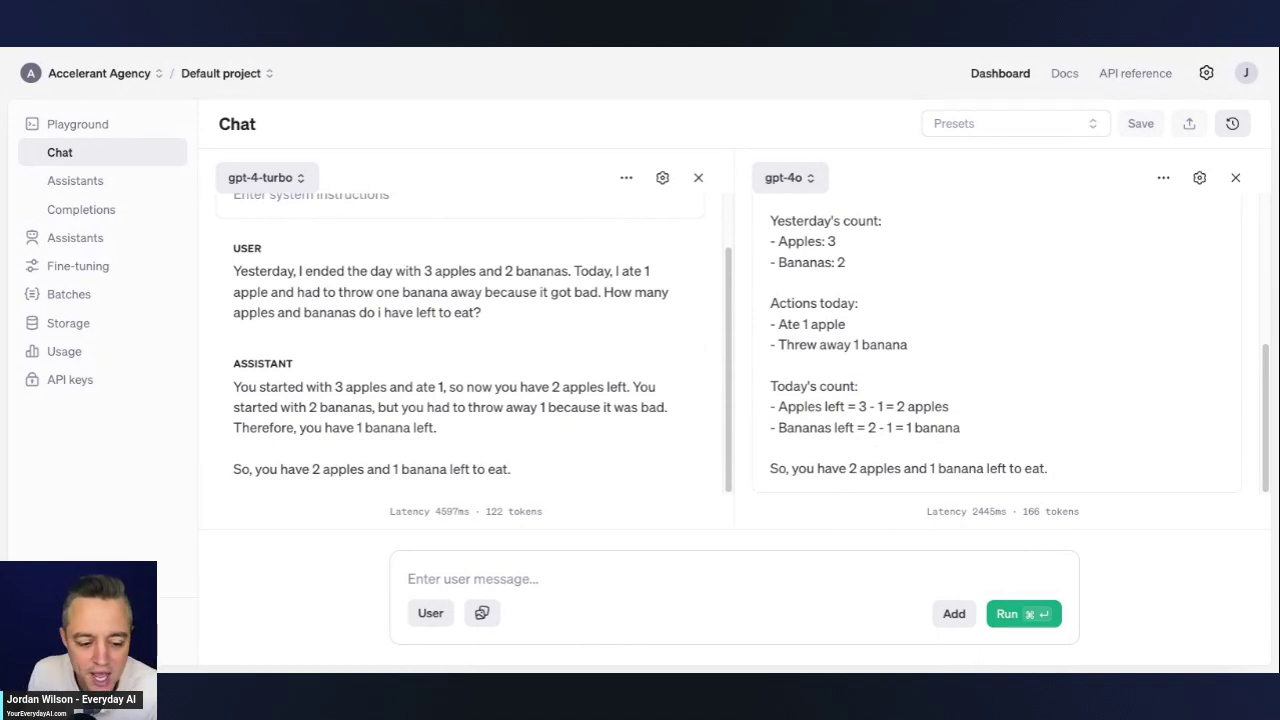
{"action": "scroll", "coordinate": [823, 365], "scroll_direction": "down", "scroll_amount": 1}
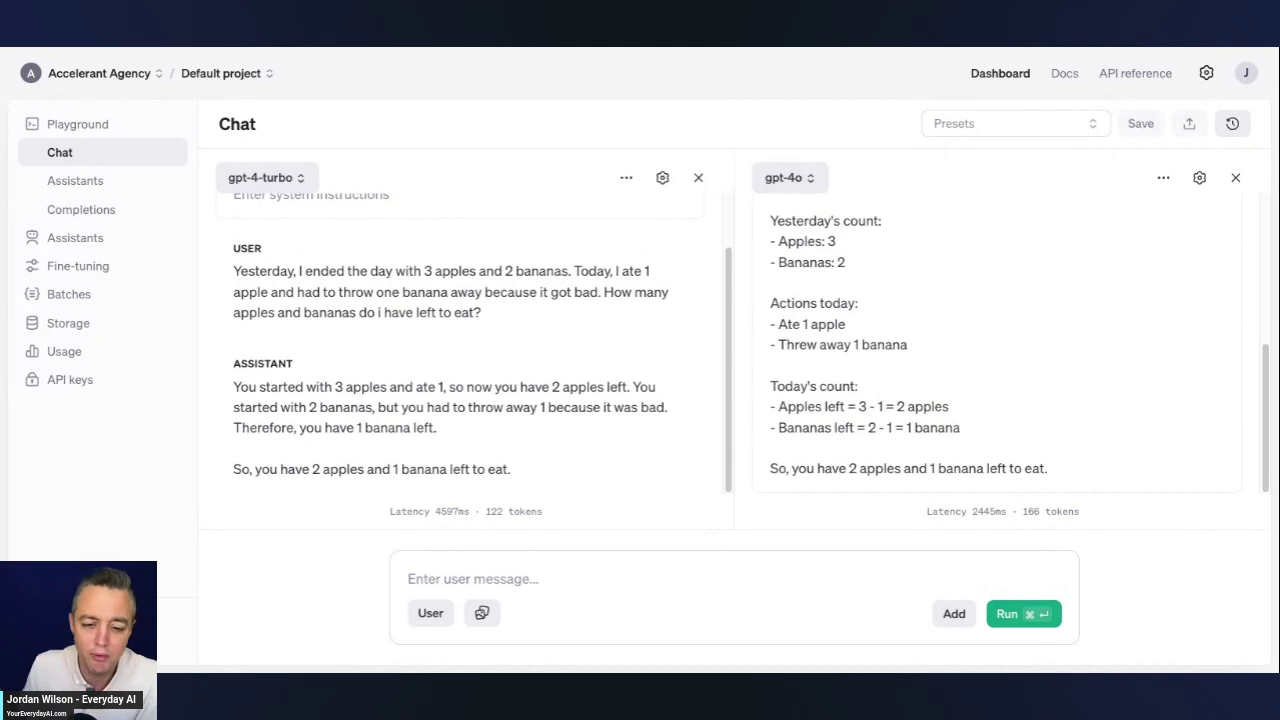
{"action": "scroll", "coordinate": [631, 395], "scroll_direction": "up", "scroll_amount": 1}
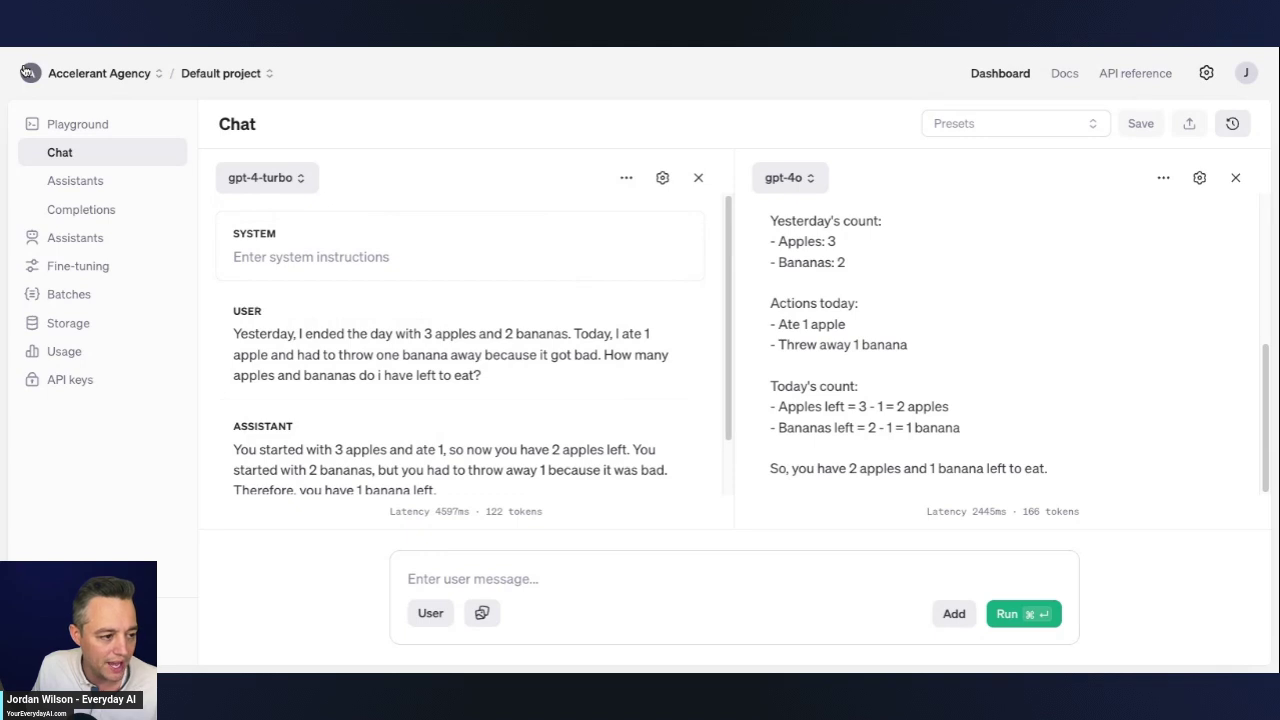
Step: Send the pasted apples-and-bananas question to GPT-4o in a new ChatGPT chat
{"action": "key", "text": "ctrl+Tab"}
{"action": "key", "text": "ctrl+v"}
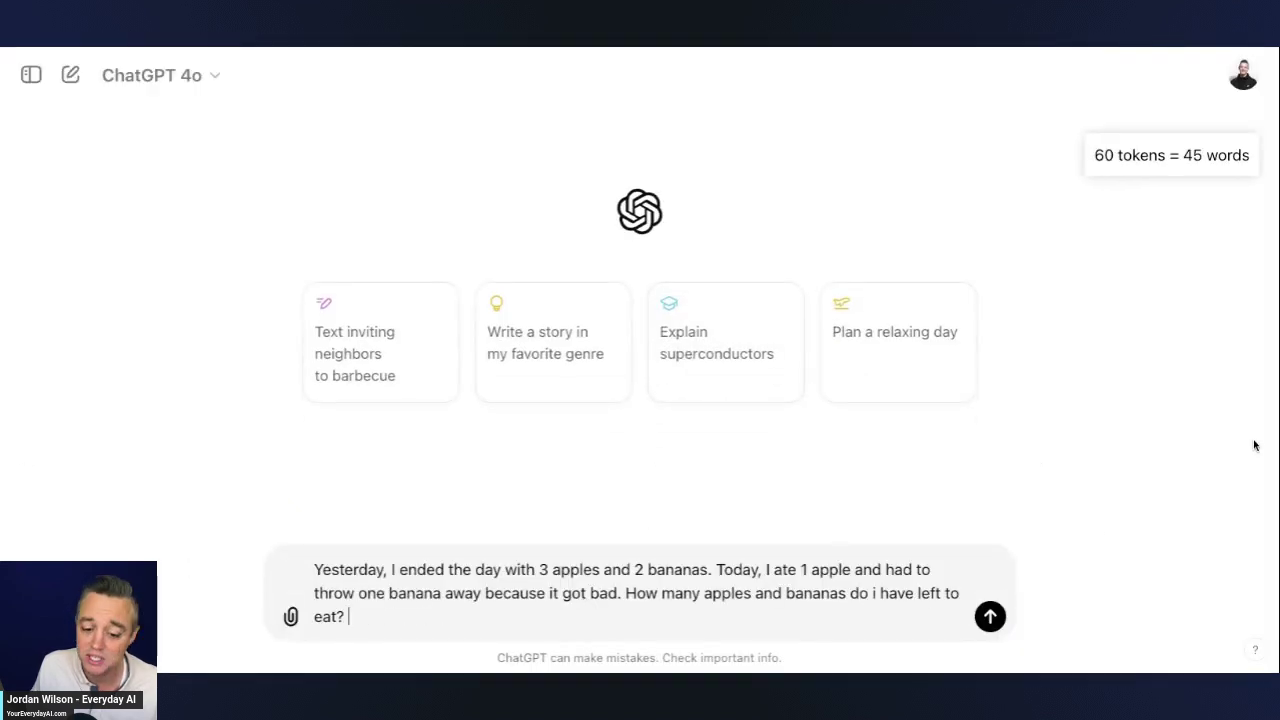
{"action": "left_click", "coordinate": [990, 616]}
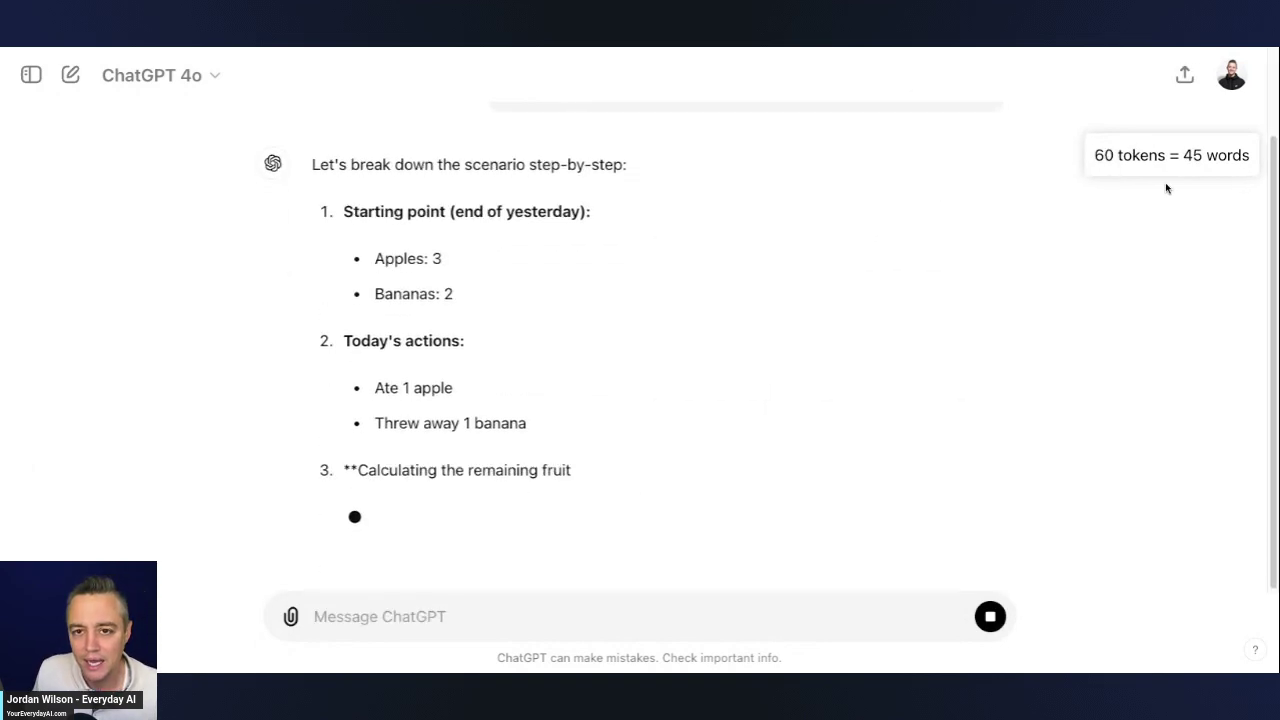
Step: Dismiss the feedback prompt and review GPT-4o's answer of 2 apples and 1 banana
{"action": "scroll", "coordinate": [789, 150], "scroll_direction": "up", "scroll_amount": 3}
{"action": "scroll", "coordinate": [660, 274], "scroll_direction": "down", "scroll_amount": 5}
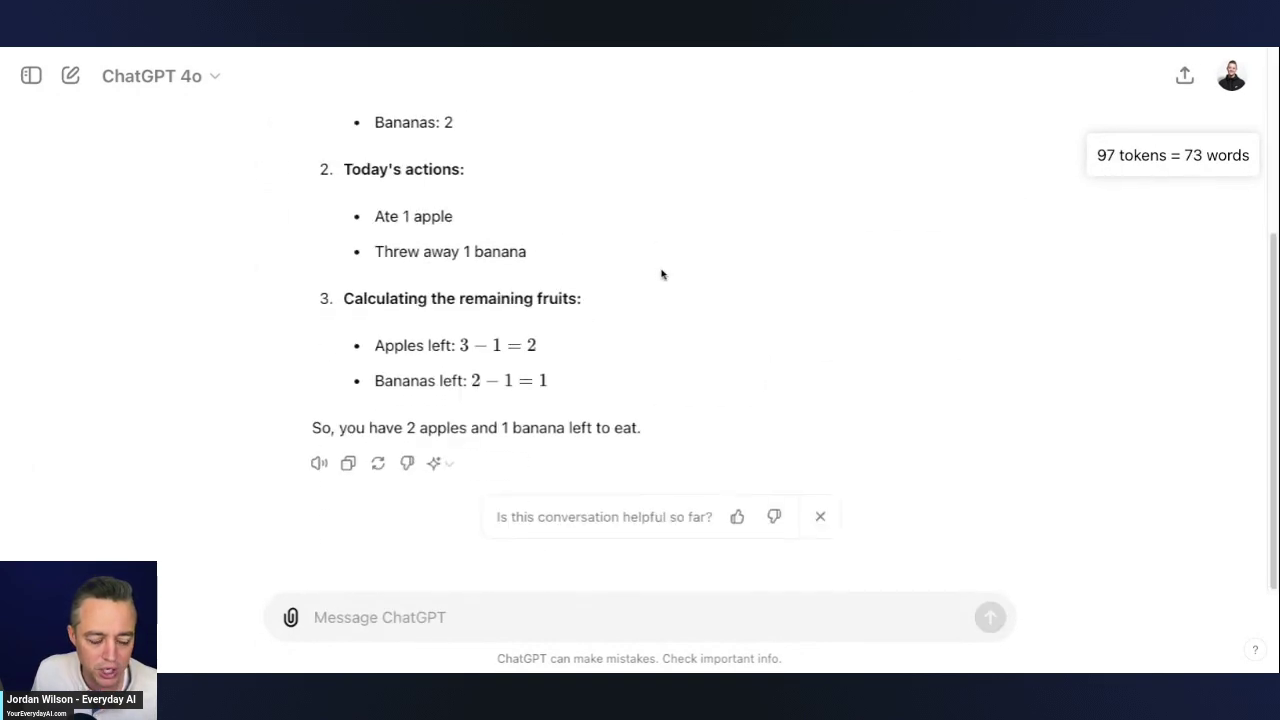
{"action": "left_click", "coordinate": [819, 517]}
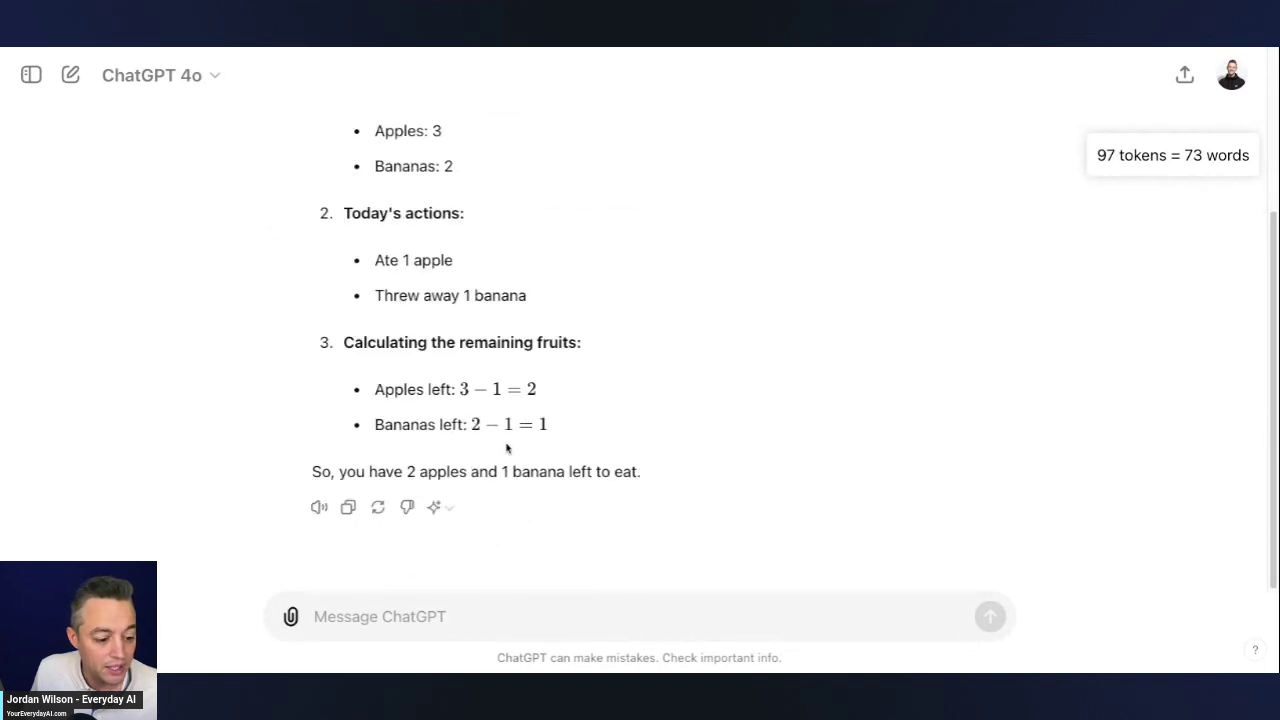
{"action": "scroll", "coordinate": [509, 488], "scroll_direction": "up", "scroll_amount": 3}
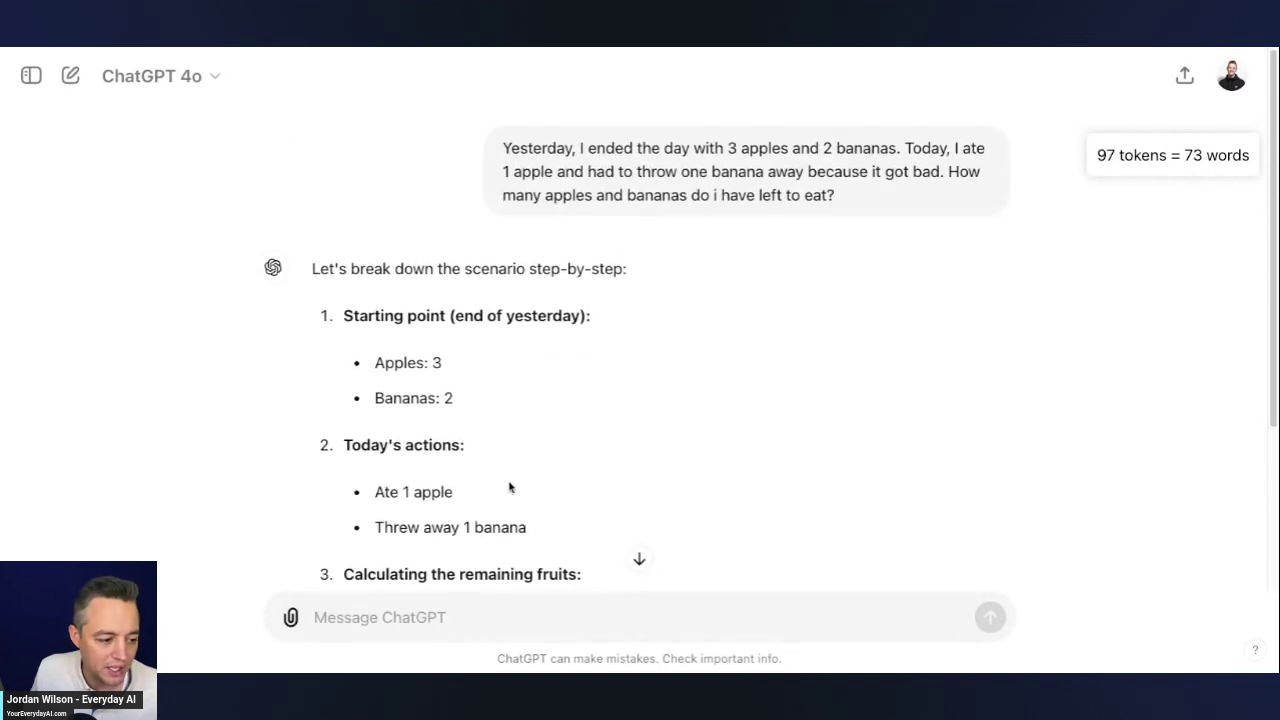
{"action": "scroll", "coordinate": [509, 486], "scroll_direction": "down", "scroll_amount": 2}
{"action": "scroll", "coordinate": [507, 477], "scroll_direction": "up", "scroll_amount": 1}
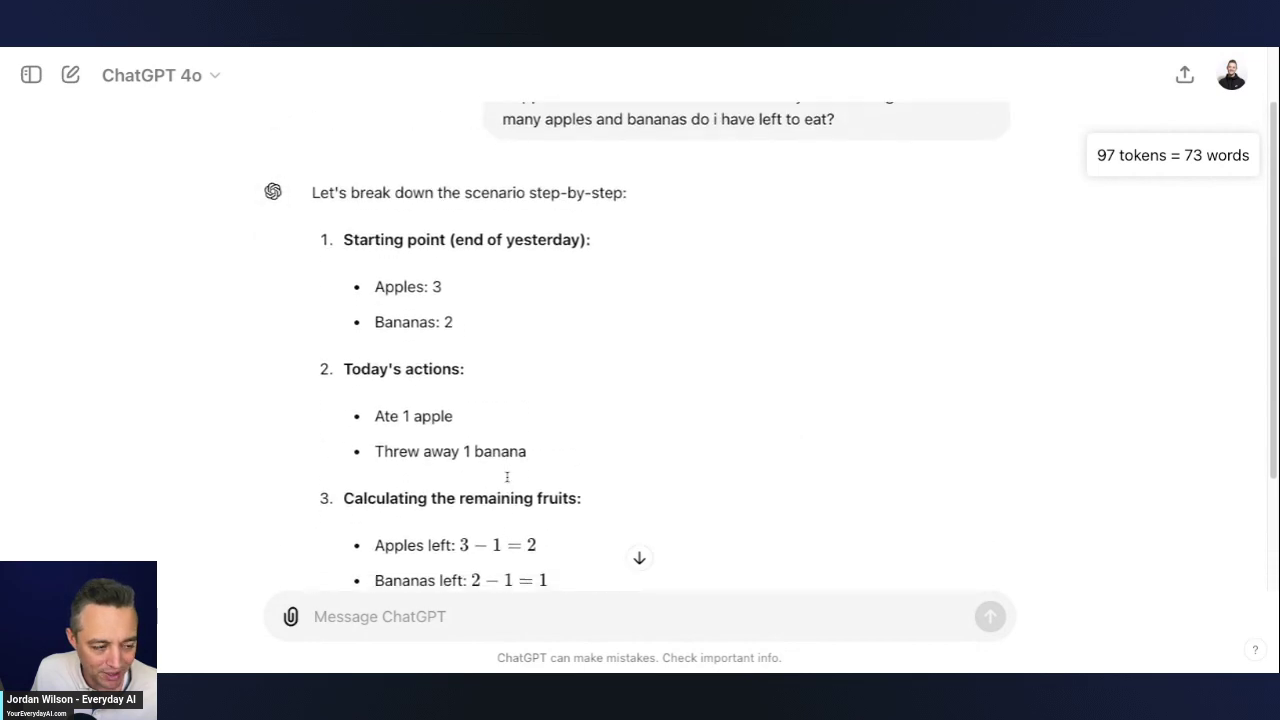
{"action": "scroll", "coordinate": [507, 477], "scroll_direction": "down", "scroll_amount": 3}
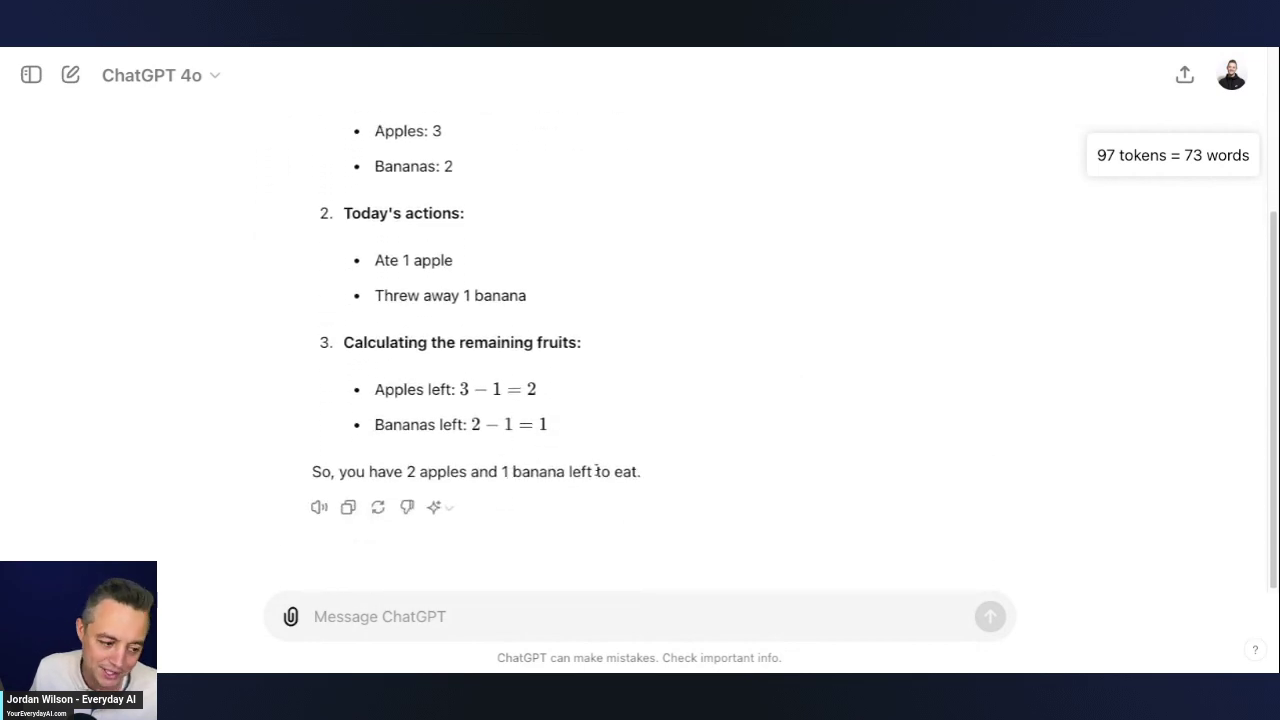
{"action": "scroll", "coordinate": [600, 474], "scroll_direction": "up", "scroll_amount": 2}
{"action": "scroll", "coordinate": [610, 468], "scroll_direction": "down", "scroll_amount": 2}
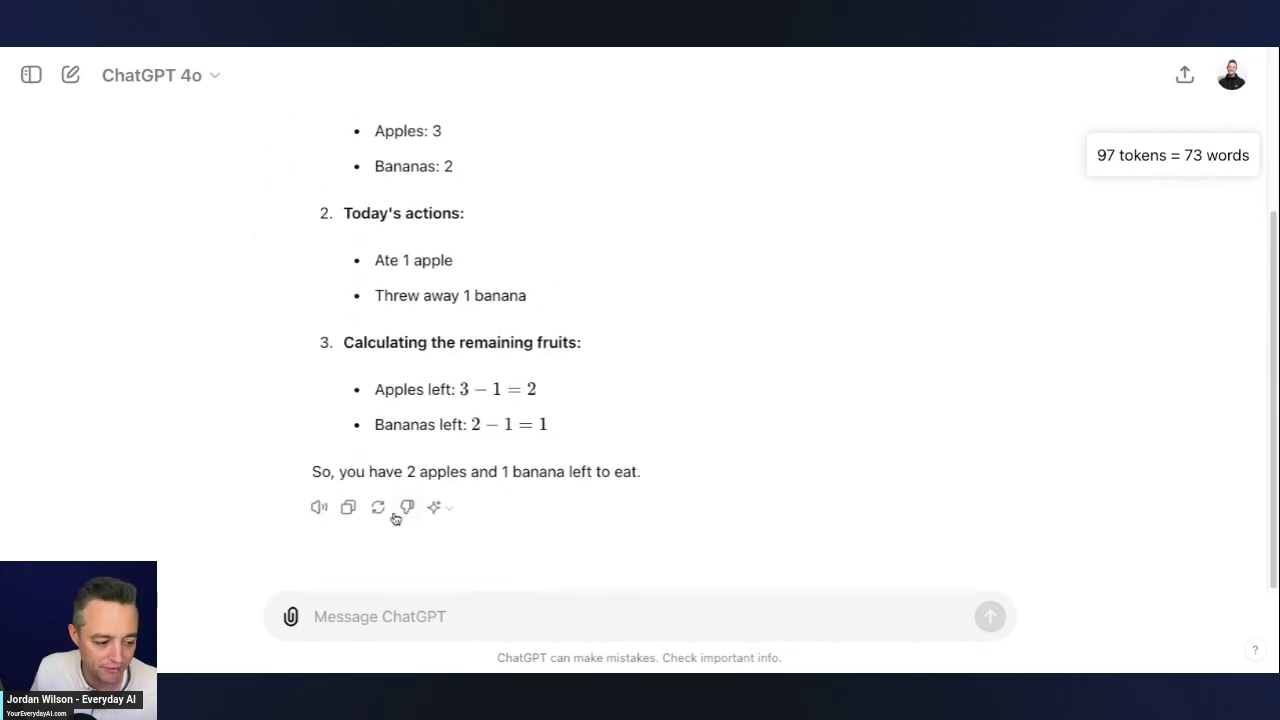
Step: Regenerate the reply with GPT-4, compare versions 1/2 and 2/2, then return to the original
{"action": "left_click", "coordinate": [471, 510]}
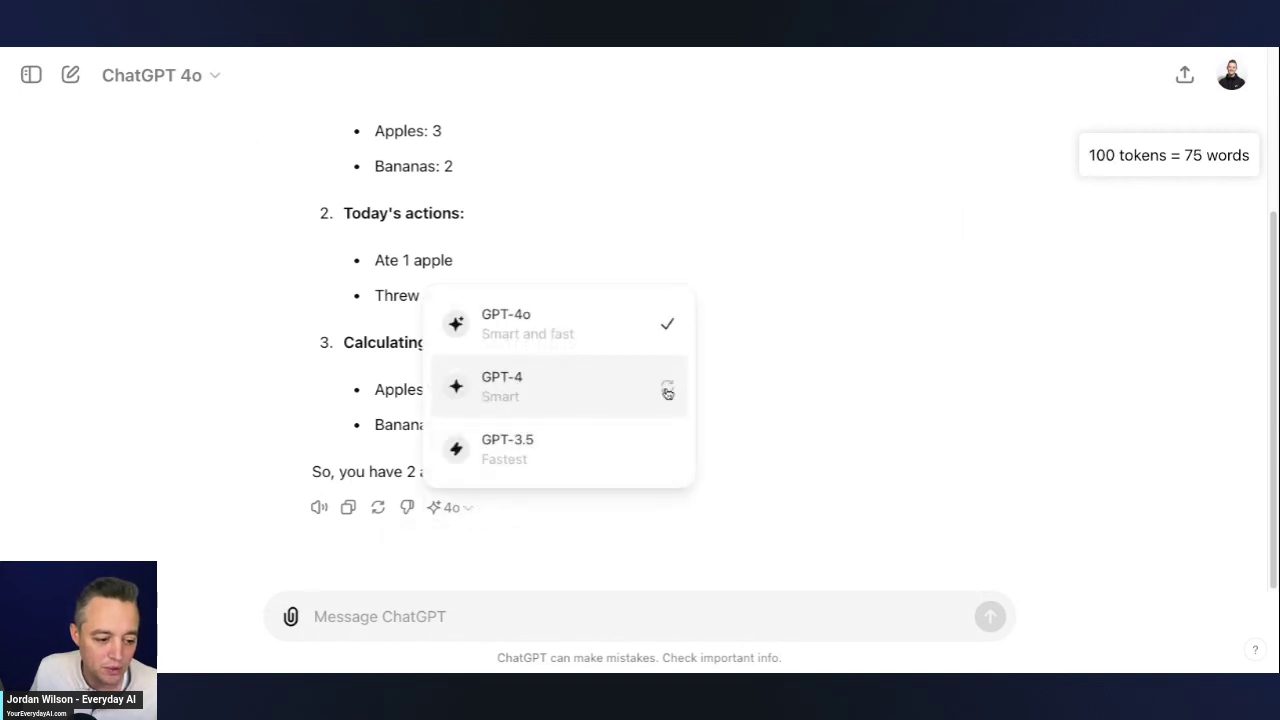
{"action": "left_click", "coordinate": [633, 393]}
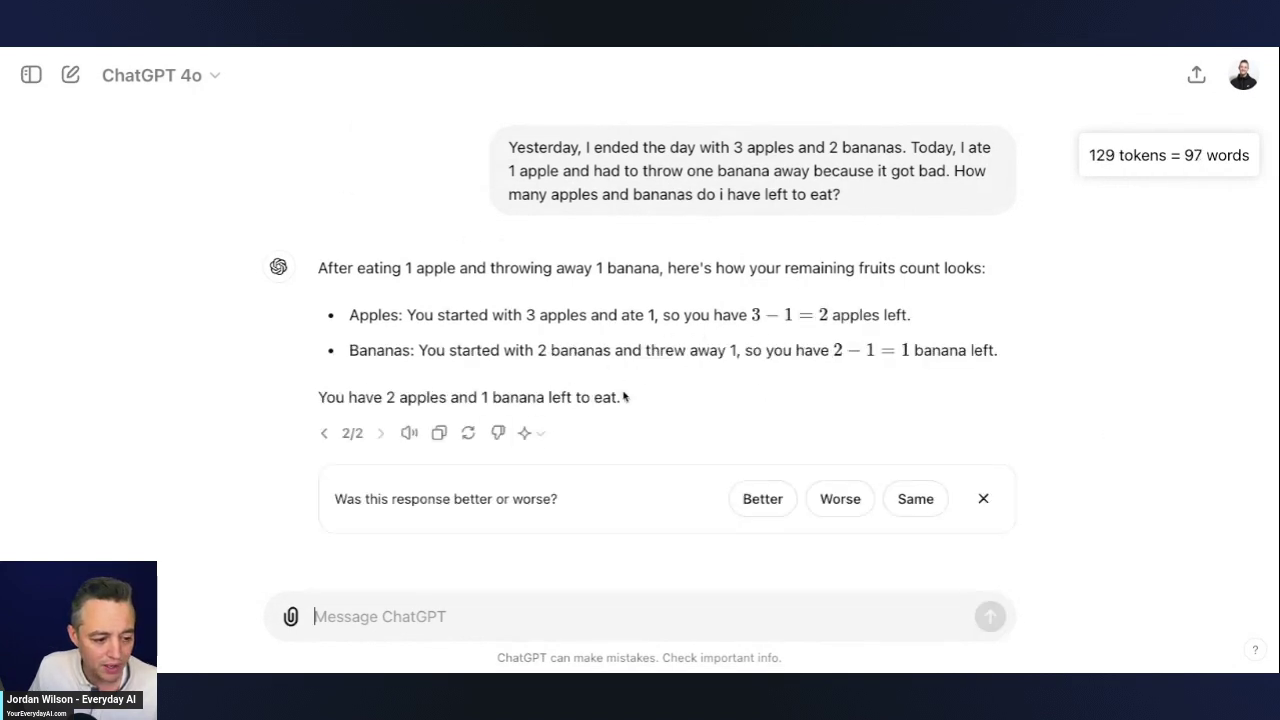
{"action": "left_click", "coordinate": [330, 437]}
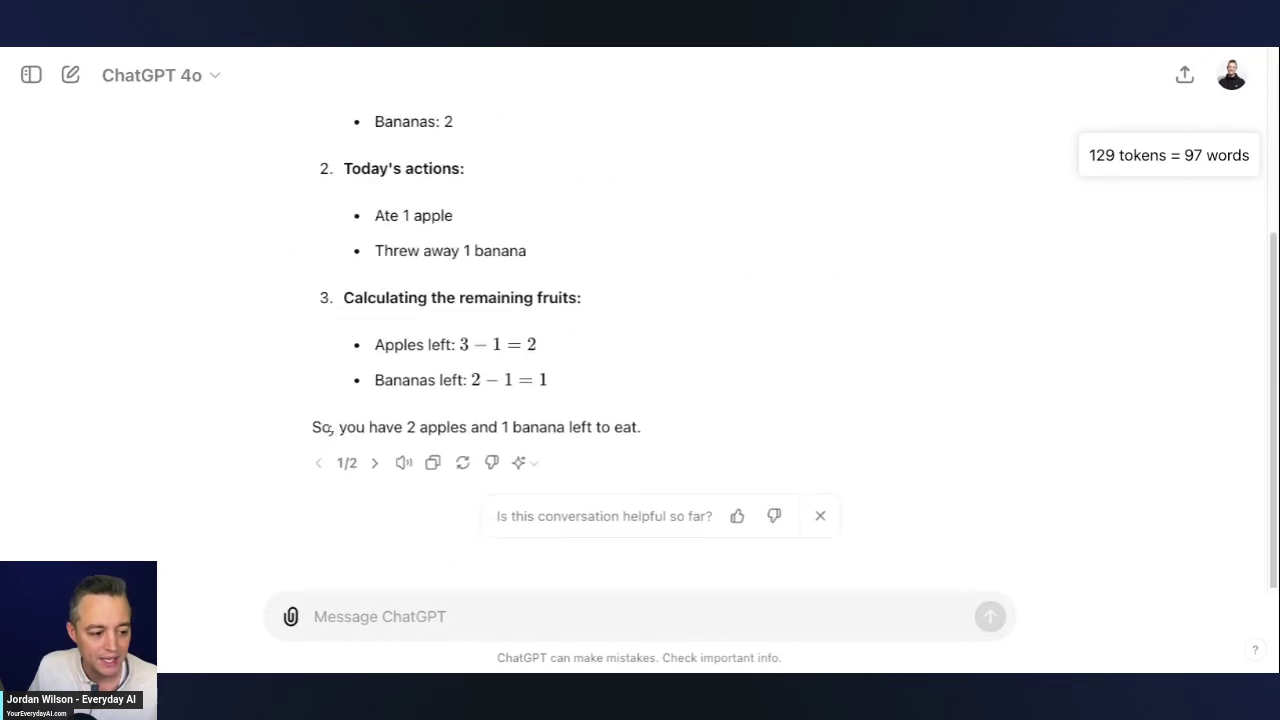
{"action": "left_click", "coordinate": [373, 461]}
{"action": "left_click", "coordinate": [325, 434]}
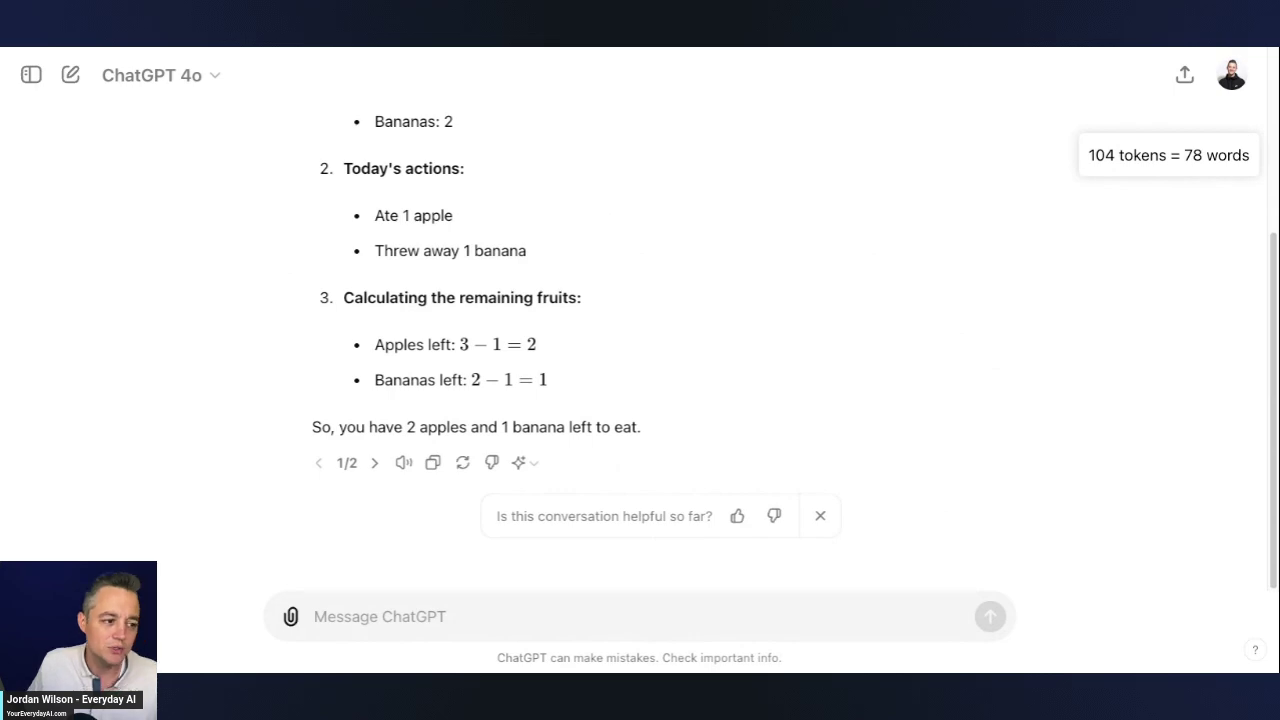
Step: Switch to the Everyday AI 'Outsmart The Future' home page tab
{"action": "key", "text": "ctrl+Tab"}
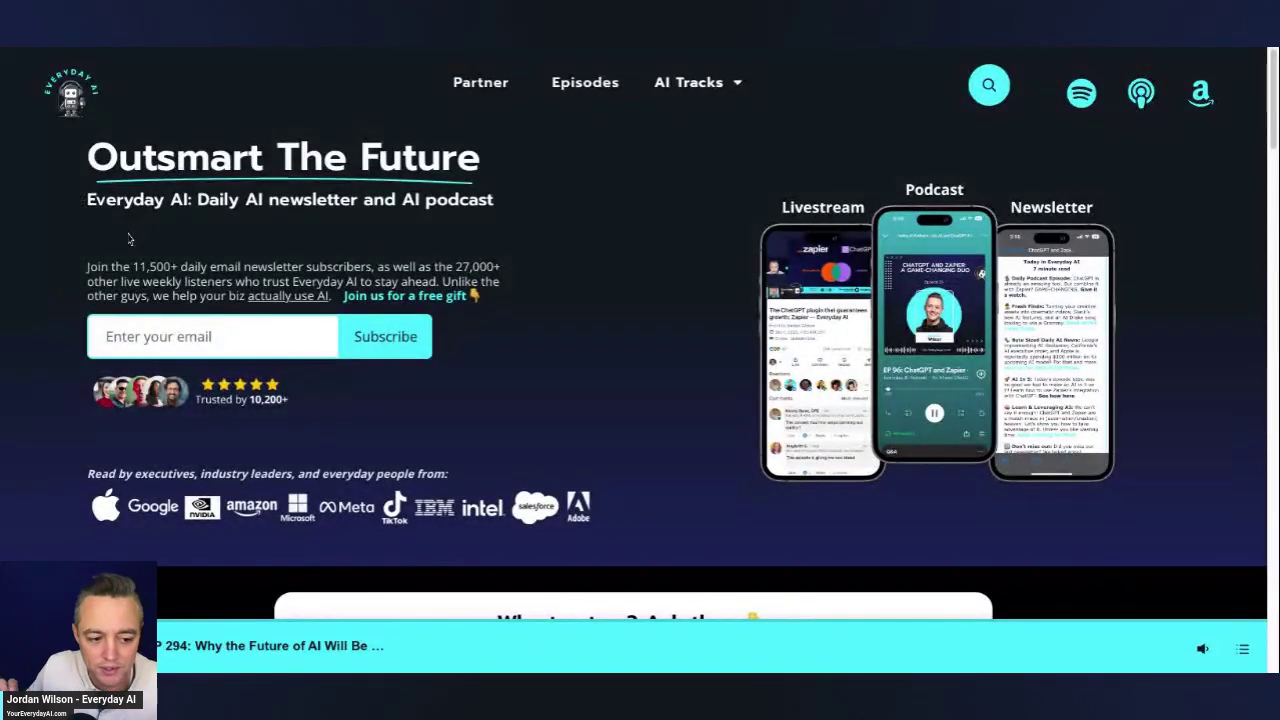